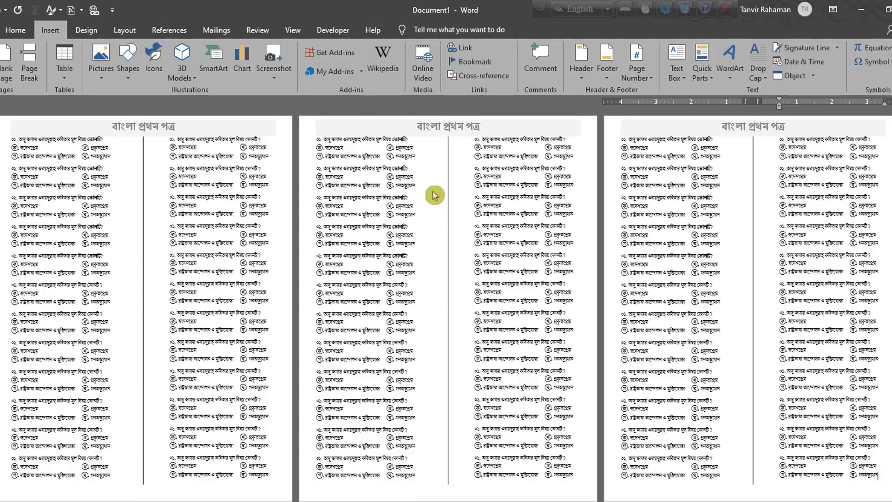
Create a new blank document and apply the preset page margins of 0.5" on all sides
key(ctrl+n)
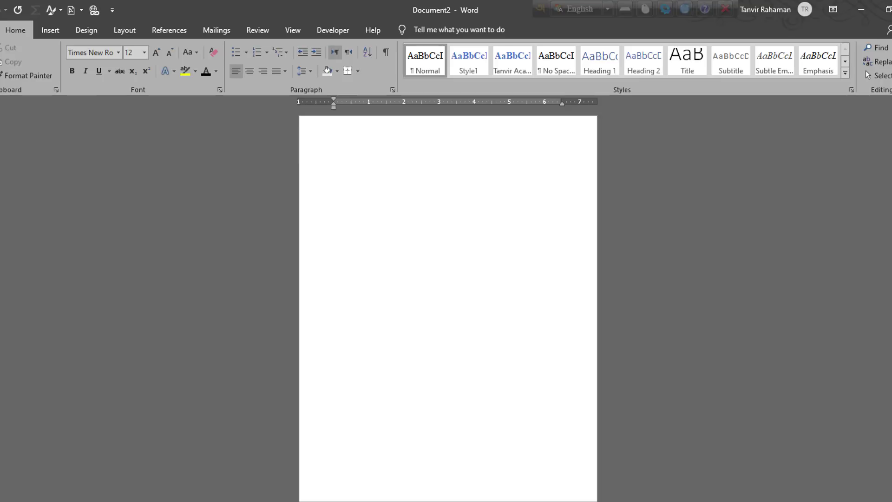
click(378, 110)
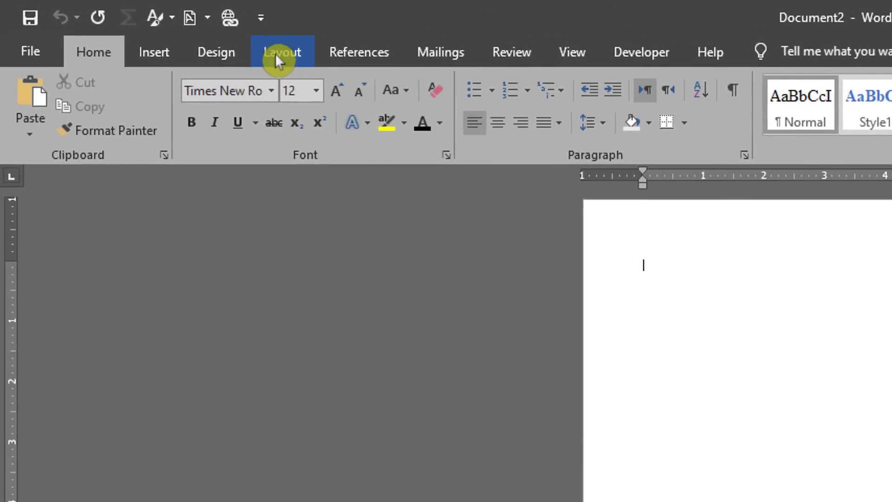
click(276, 54)
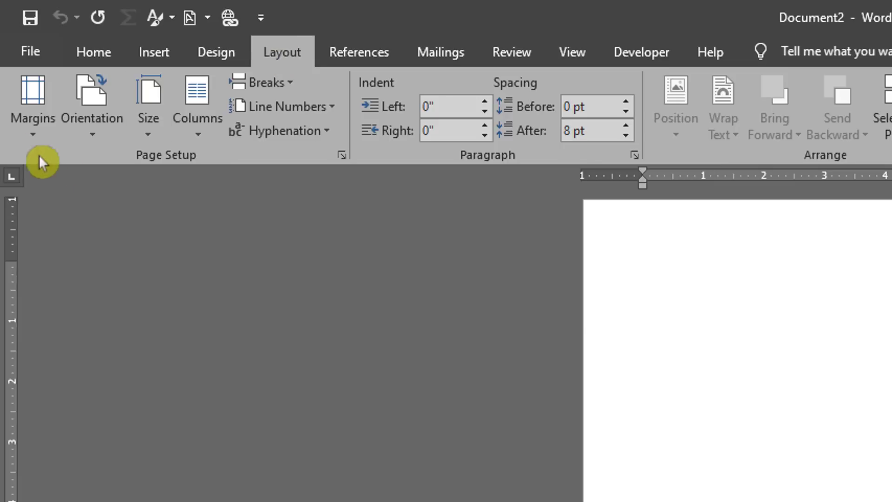
click(32, 135)
click(134, 321)
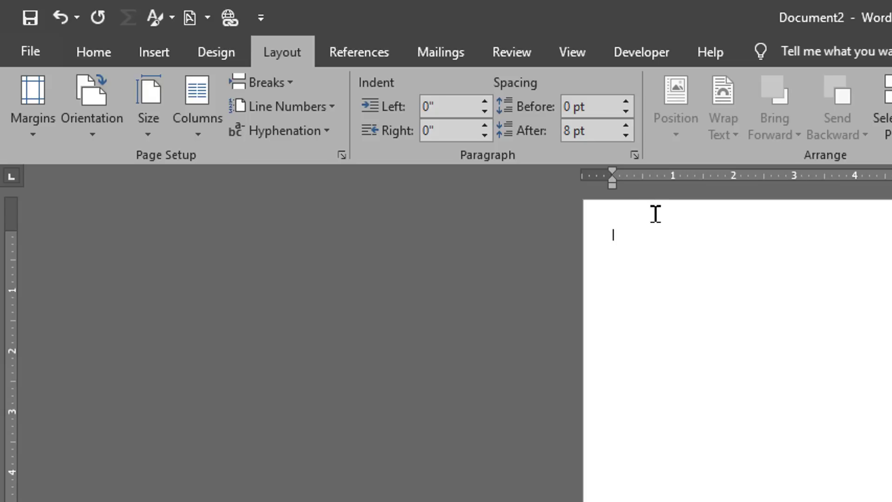
Open the detailed page setup settings and set the top margin to 0.3"
click(341, 156)
click(565, 189)
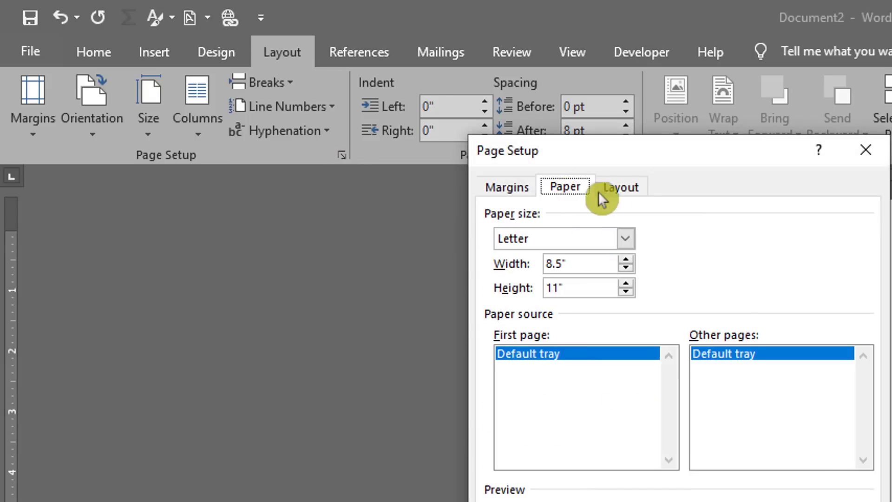
click(622, 188)
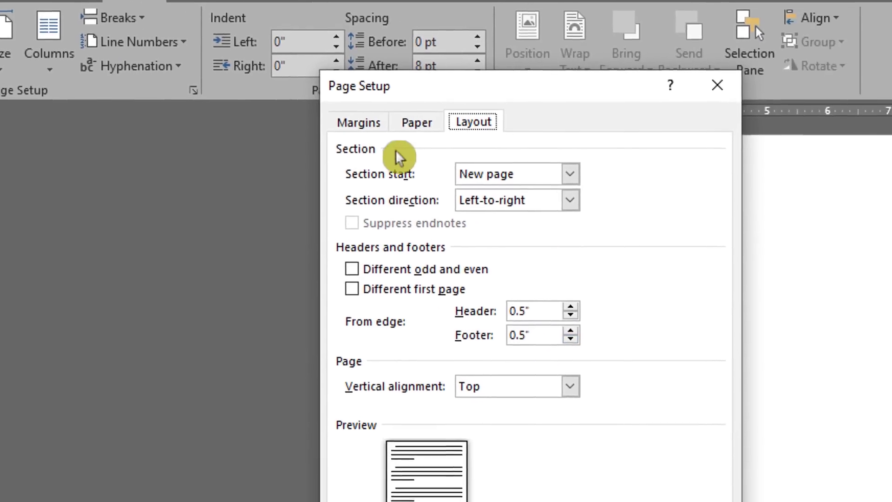
click(511, 189)
click(404, 139)
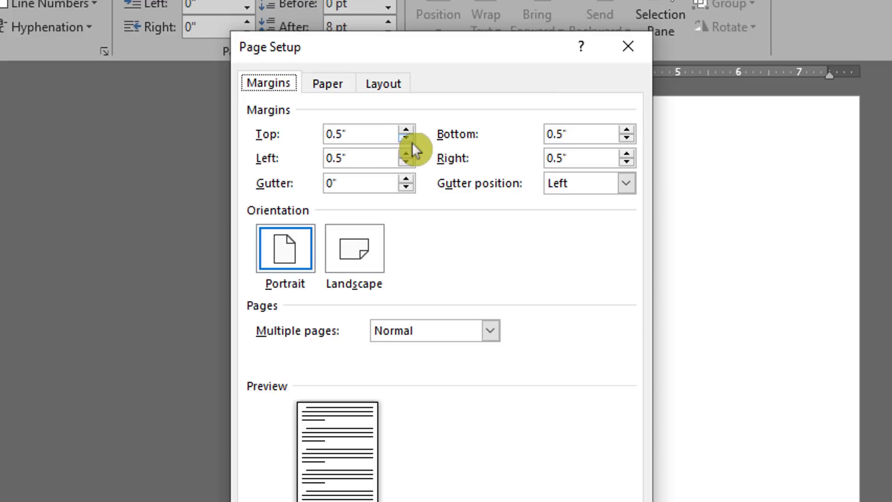
click(405, 138)
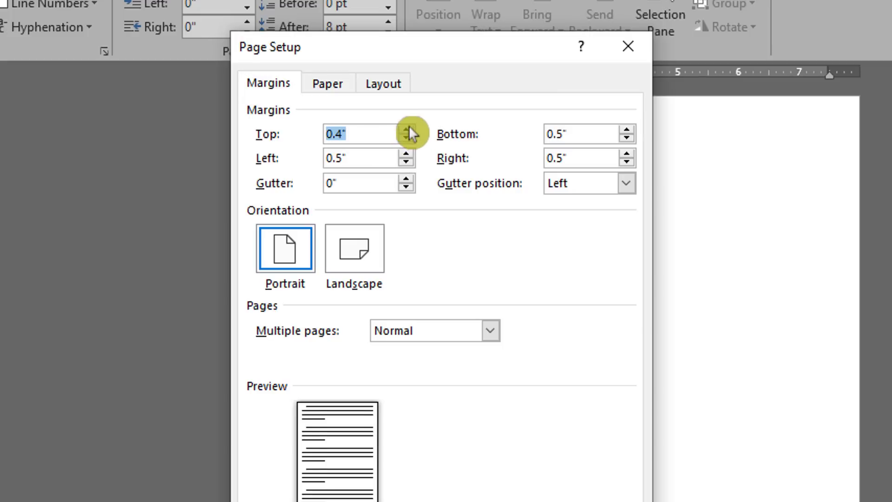
click(407, 138)
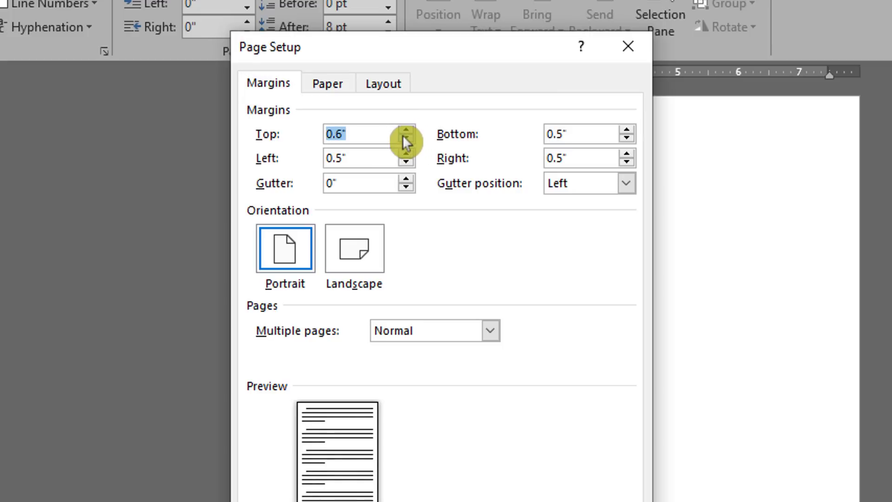
click(402, 132)
click(403, 136)
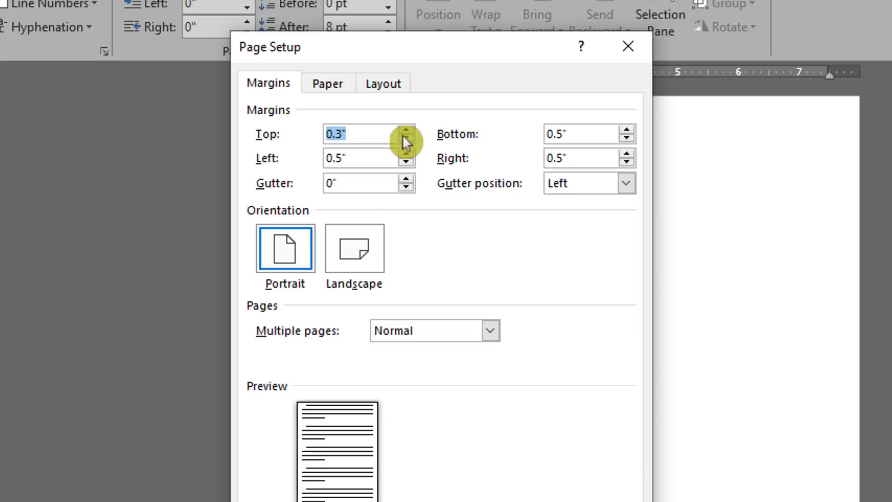
Set the left, bottom and right page margins to 0.3" each and apply the page setup
click(403, 163)
click(404, 163)
click(403, 163)
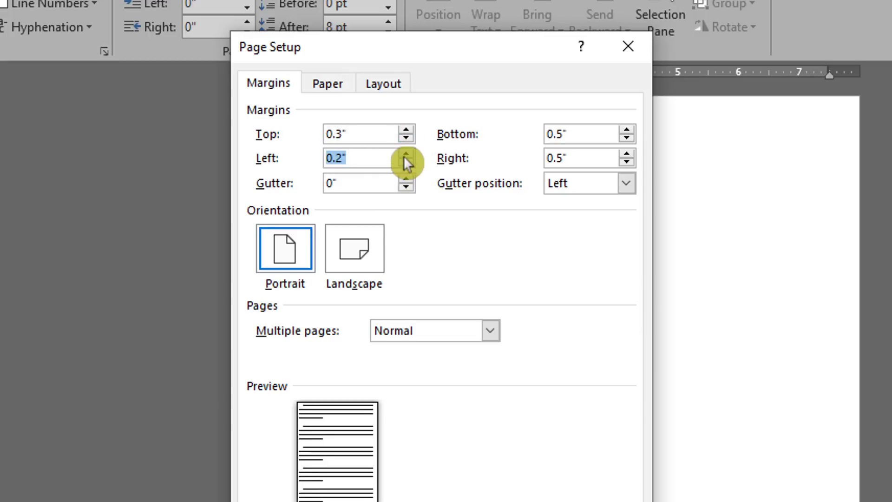
click(403, 155)
click(628, 138)
click(628, 138)
click(626, 163)
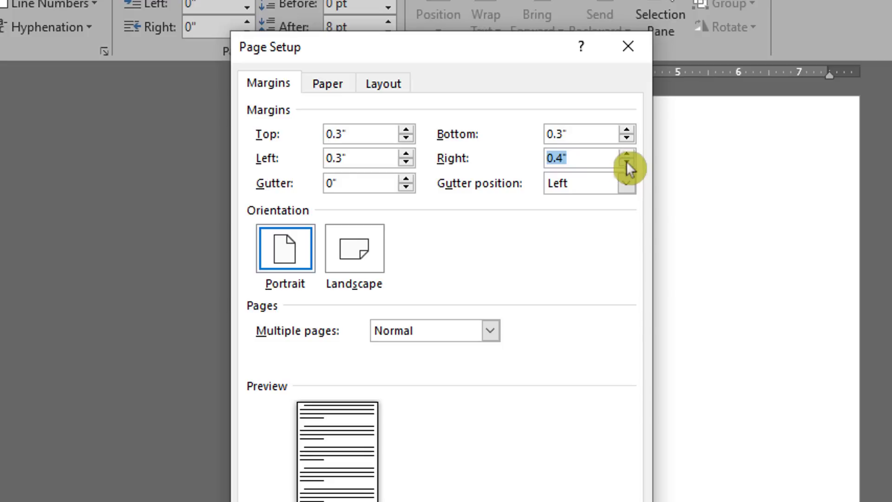
click(626, 162)
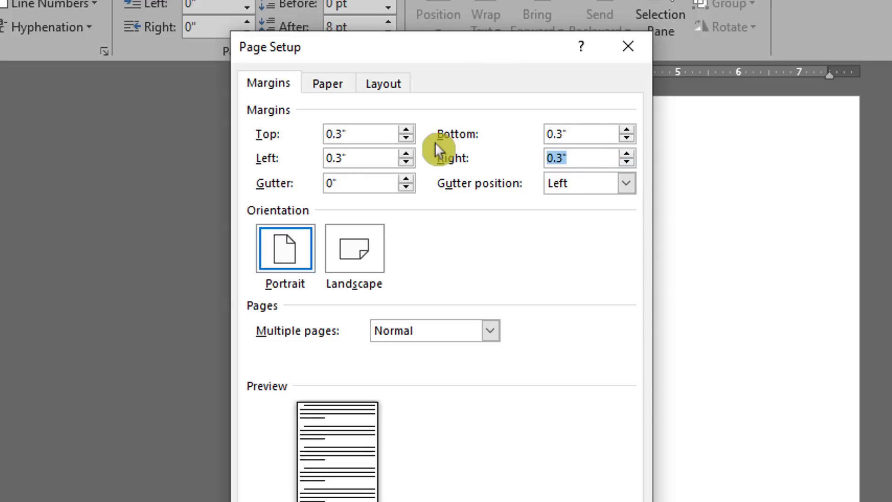
key(Return)
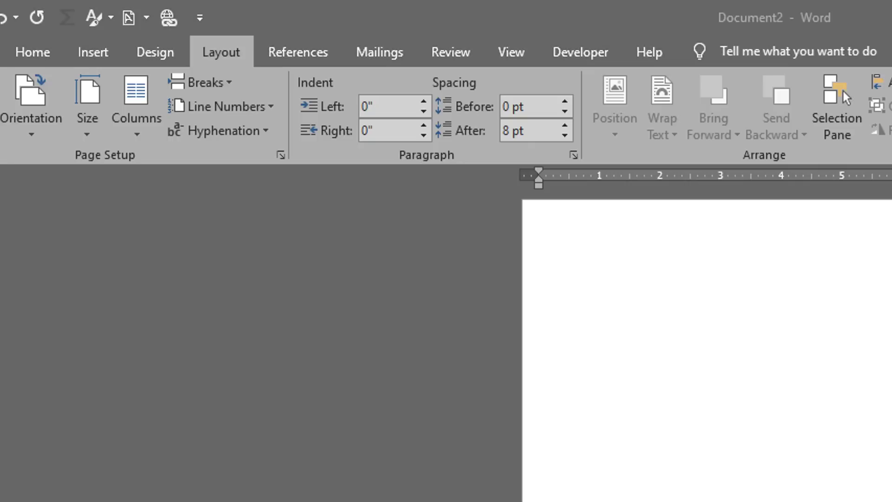
Format the whole document in two equal-width columns with a line between them
key(alt+Tab)
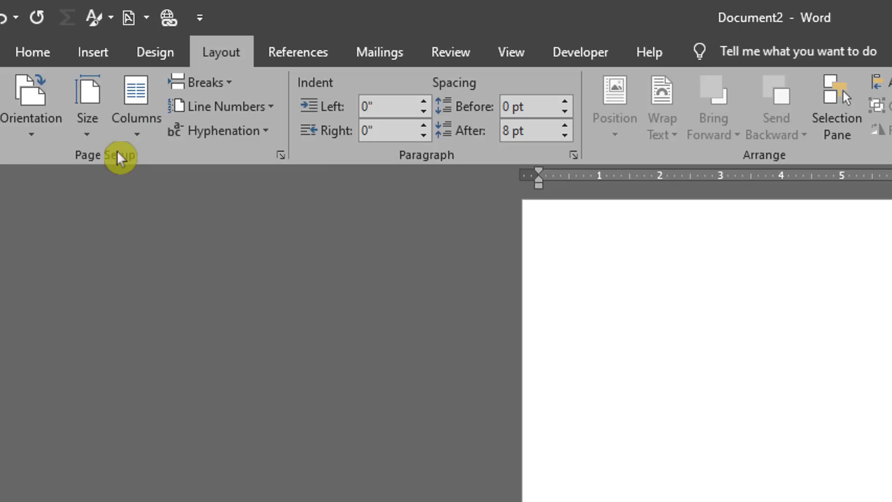
click(135, 139)
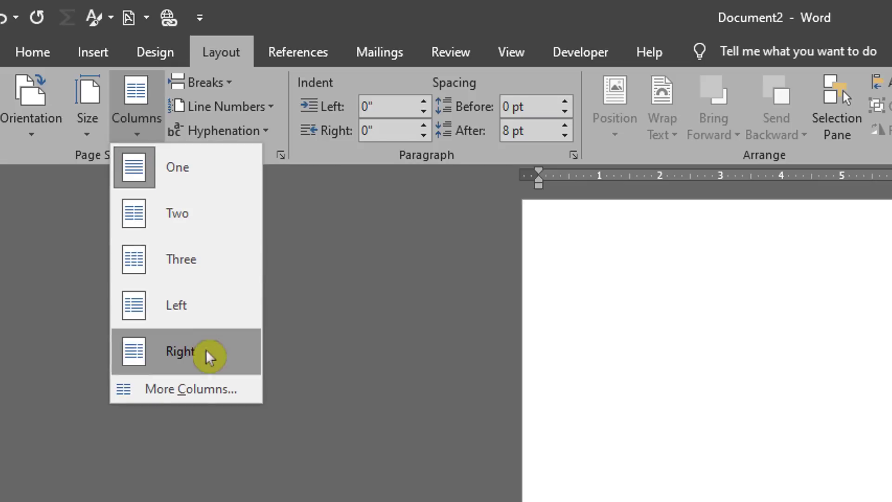
click(195, 391)
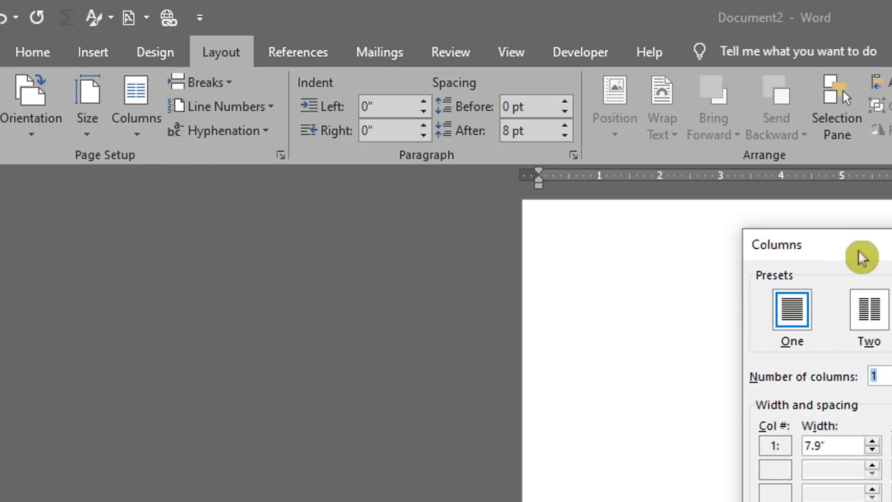
drag(859, 251, 263, 256)
click(282, 330)
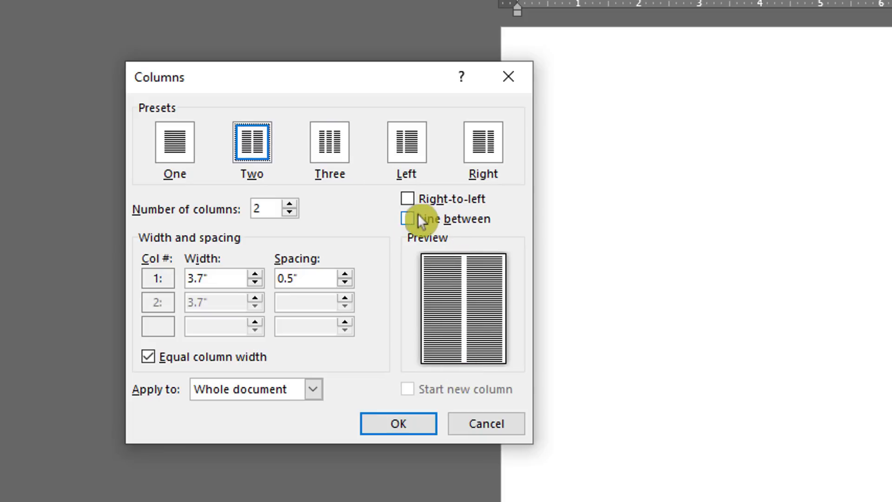
click(405, 217)
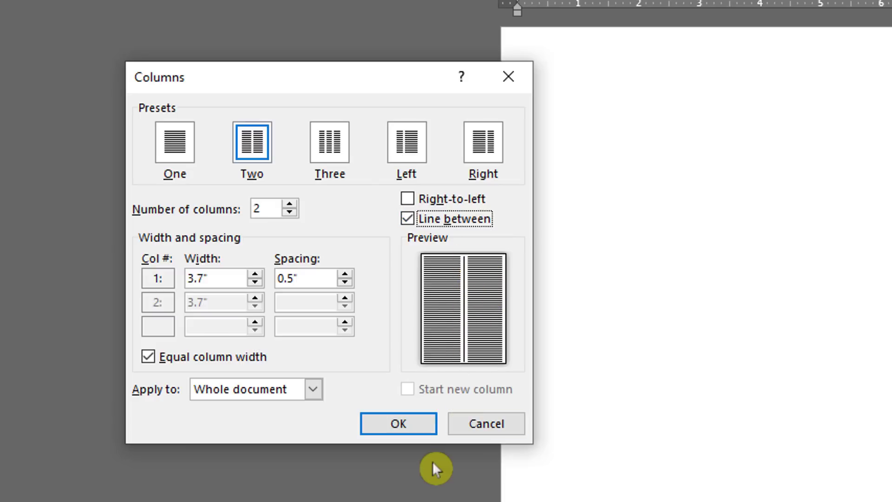
click(408, 426)
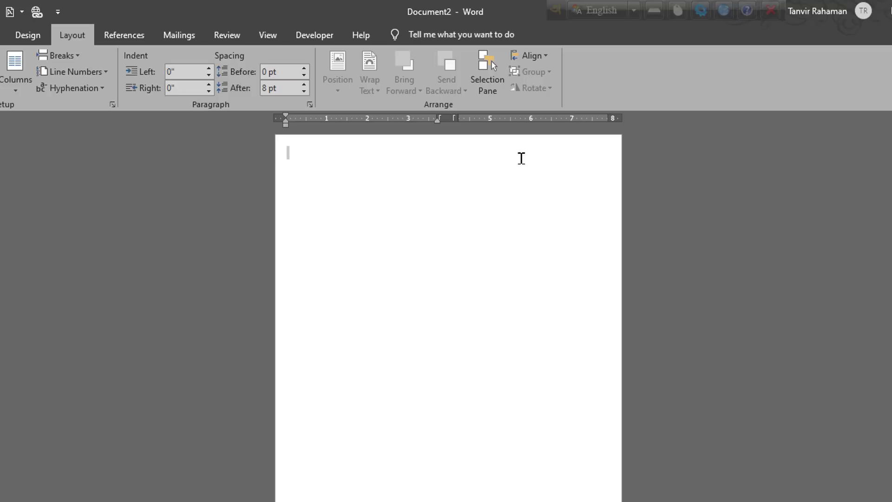
Switch the keyboard input to Bangla and enter the title "বাংলা প্রথম পত্র" on the page's first line
right_click(595, 157)
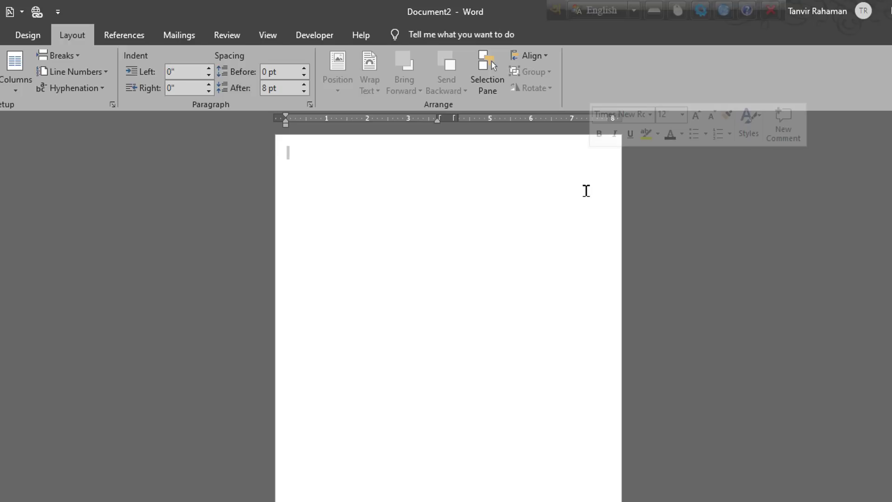
key(F12)
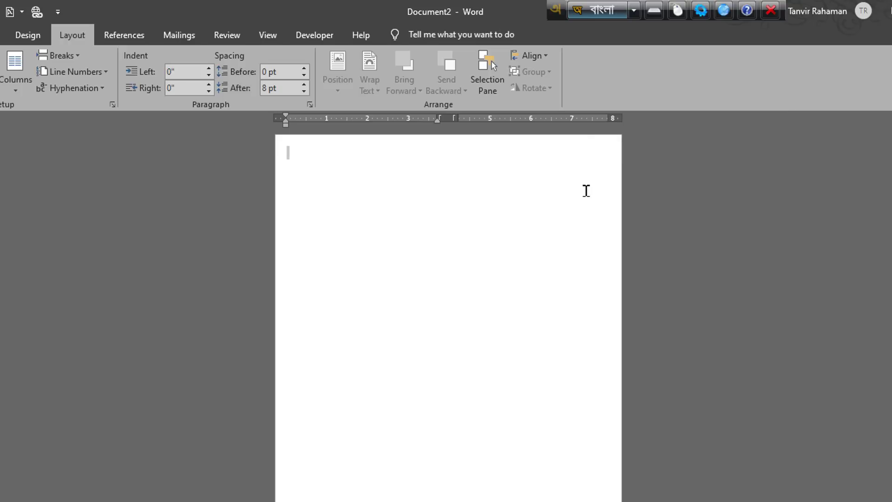
text(বাংলা প্রথম পত)
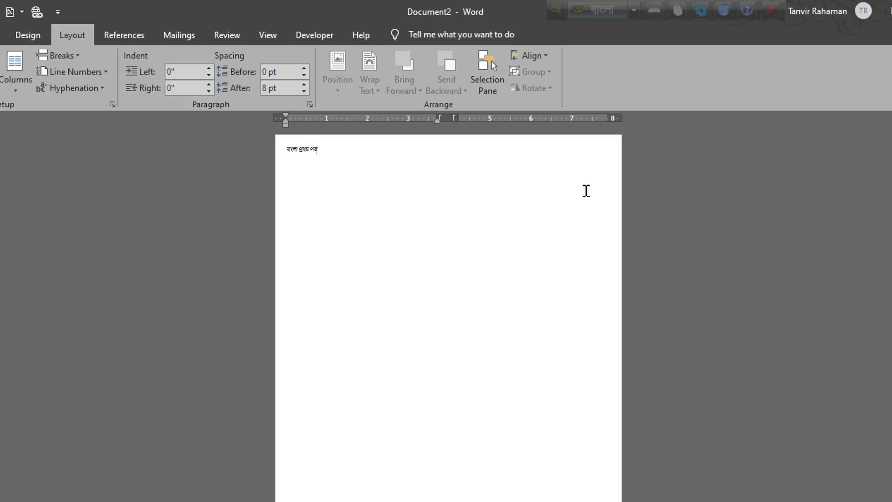
text(্র)
Select the whole title and increase its font size to a large heading size
key(ctrl+a)
key(ctrl+shift+period)
key(ctrl+shift+period)
key(ctrl+shift+period)
key(ctrl+shift+period)
key(ctrl+shift+period)
key(ctrl+shift+period)
key(ctrl+shift+period)
key(ctrl+shift+period)
key(ctrl+shift+period)
key(ctrl+shift+period)
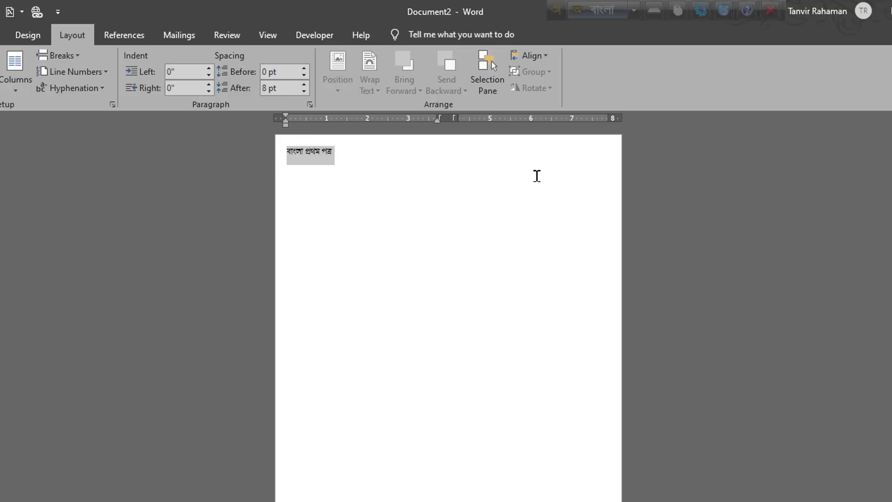
key(ctrl+shift+comma)
key(ctrl+shift+comma)
key(ctrl+shift+comma)
key(ctrl+shift+comma)
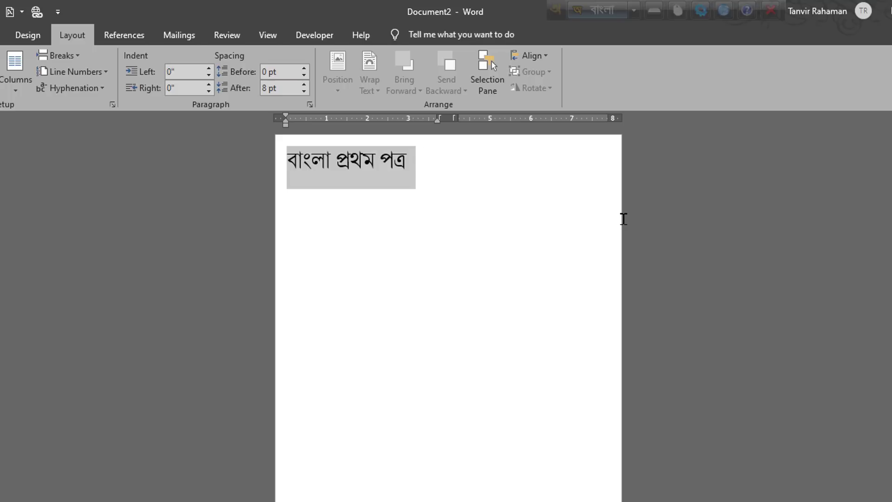
key(ctrl+shift+period)
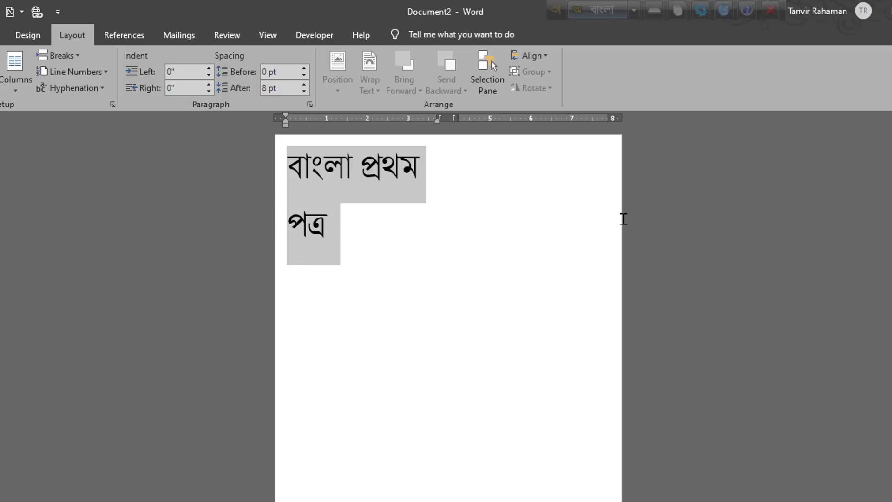
Cut the title from the document body and open the page header for editing
key(Delete)
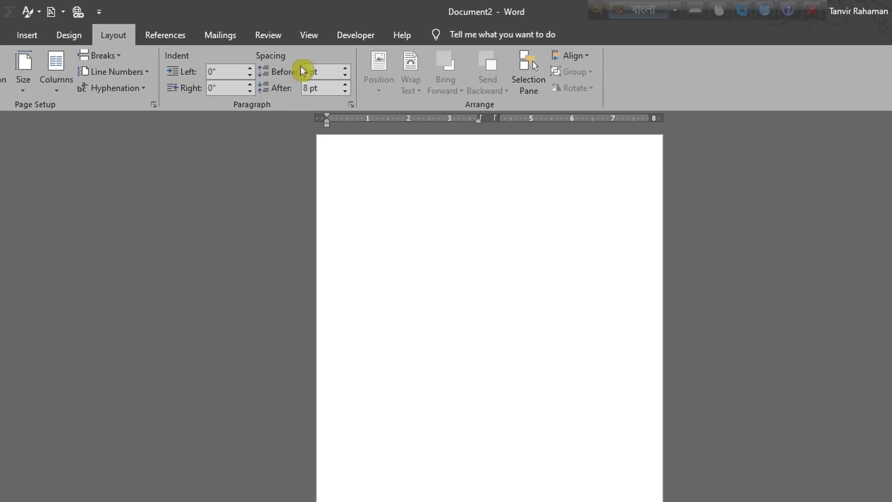
click(22, 35)
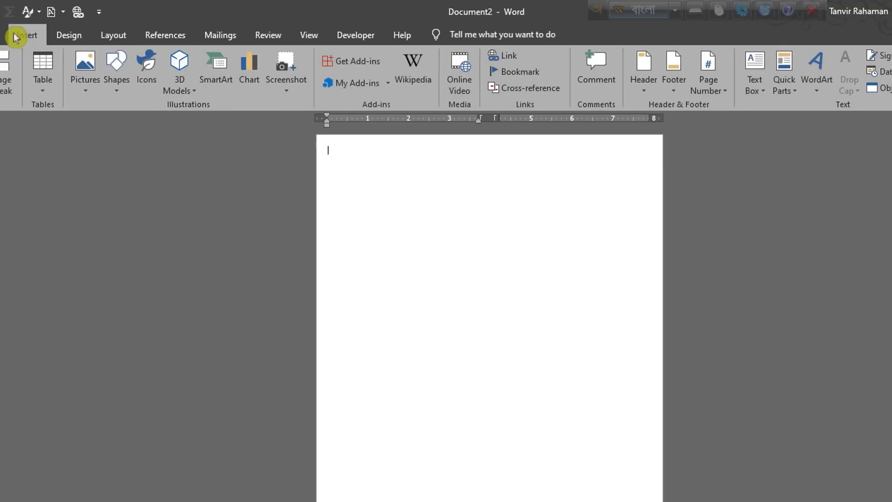
click(644, 86)
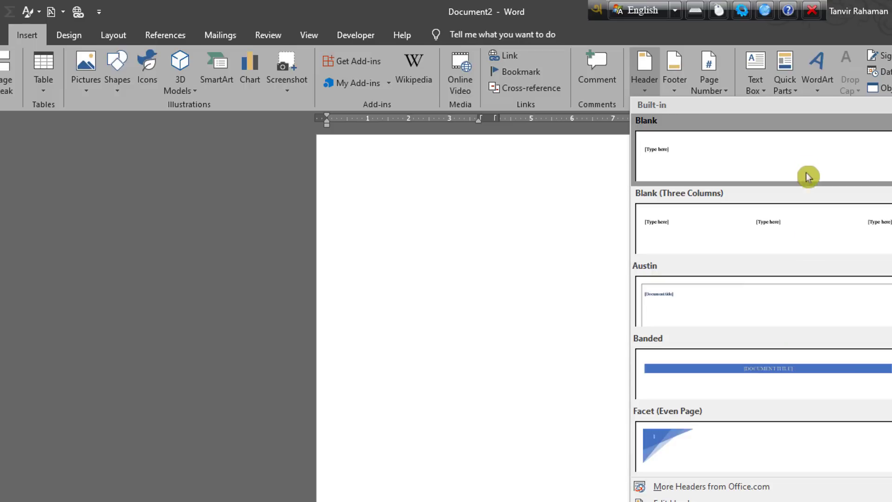
scroll(785, 284, down, 3)
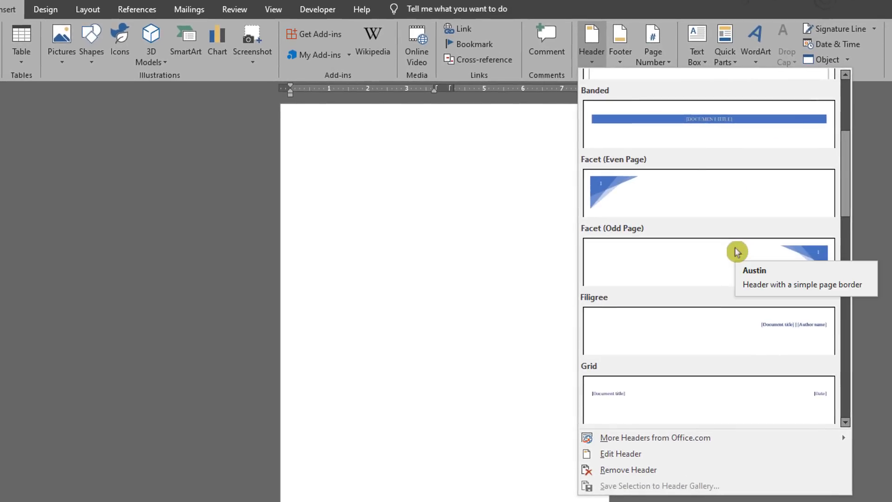
scroll(796, 290, down, 5)
scroll(737, 254, up, 3)
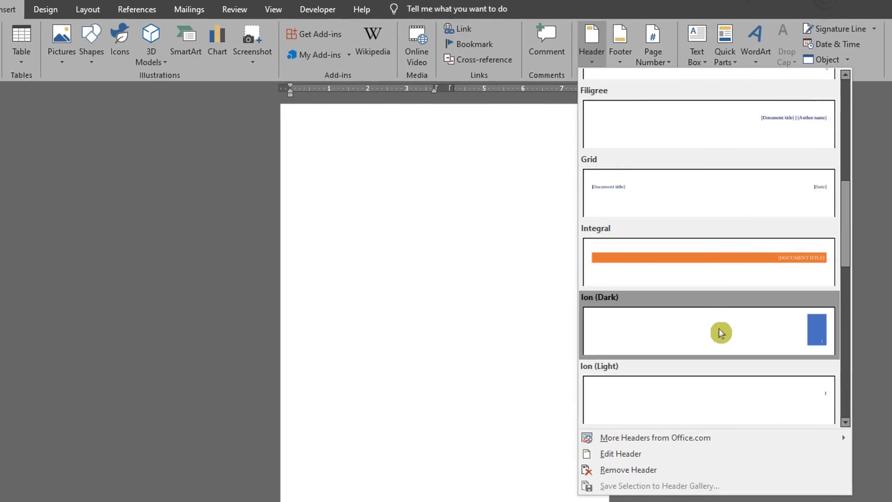
click(667, 453)
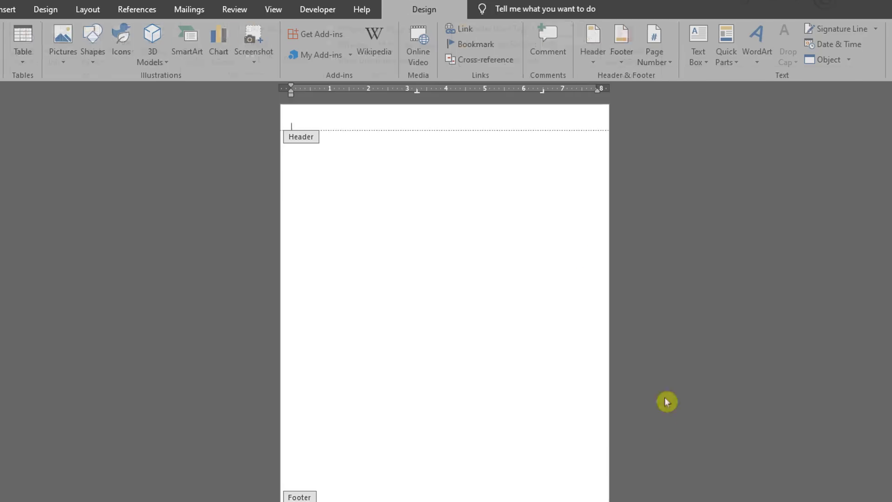
Paste the cut title "বাংলা প্রথম পত্র" into the page header, keeping its source formatting, and remove the empty line after it
right_click(462, 113)
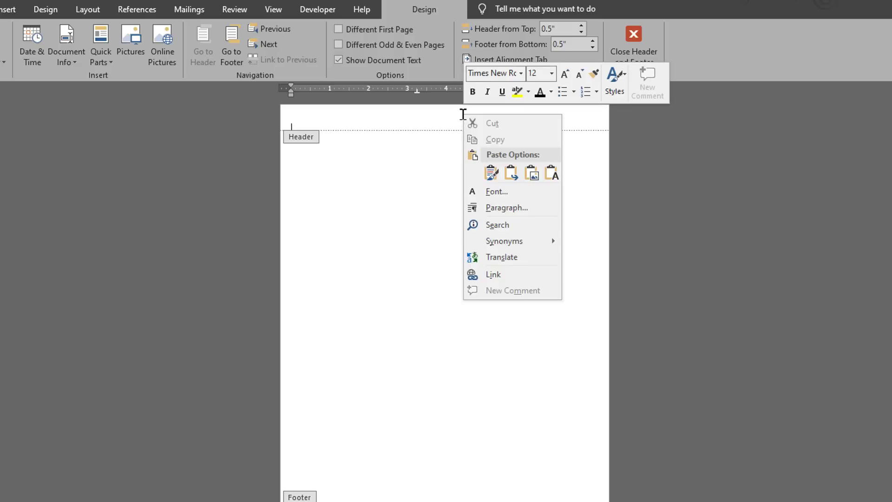
click(489, 173)
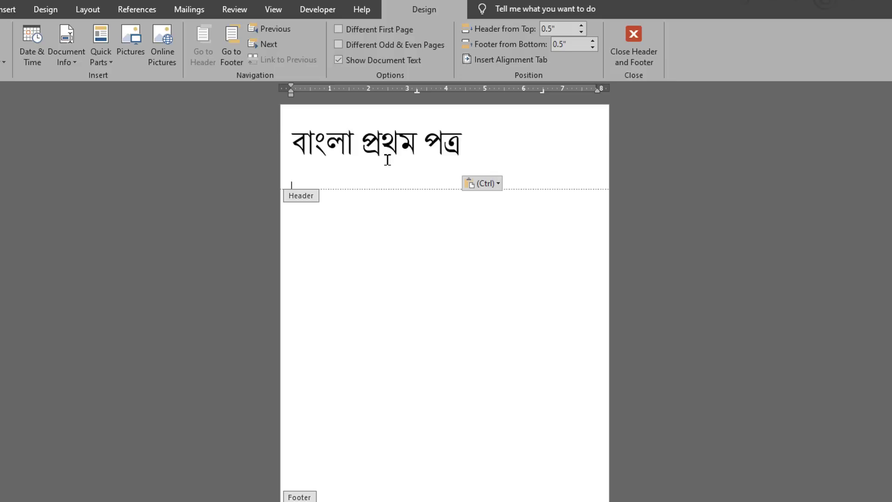
key(BackSpace)
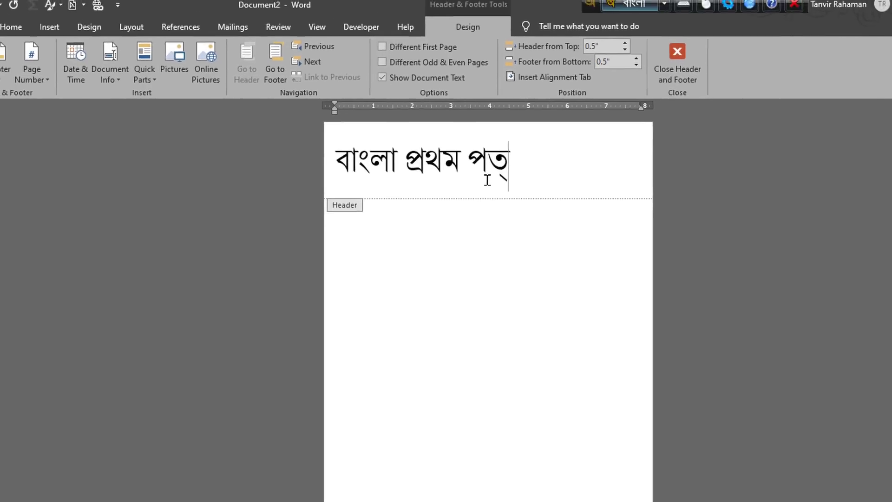
key(ctrl+z)
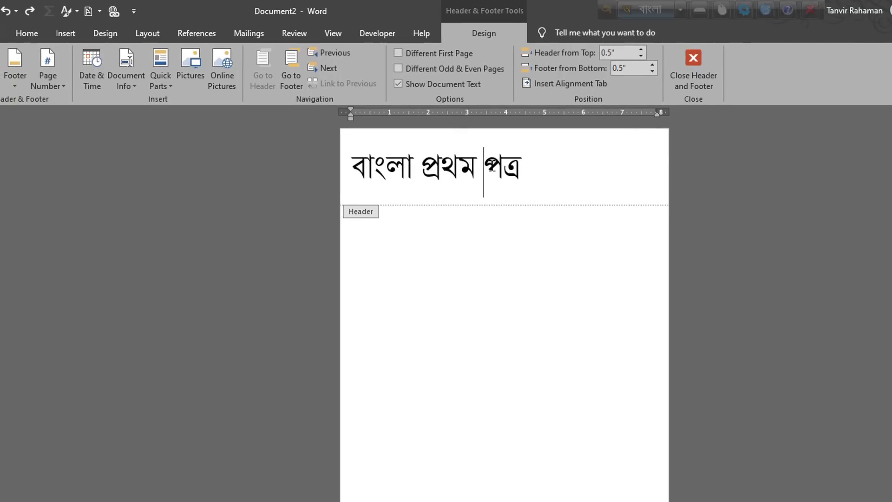
Make the whole header title bold and centre it across the page
triple_click(492, 168)
click(500, 143)
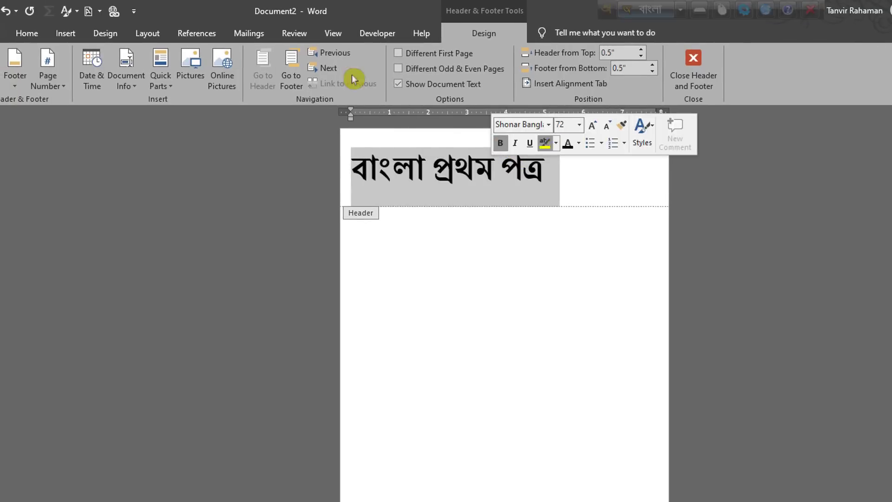
click(42, 32)
click(286, 79)
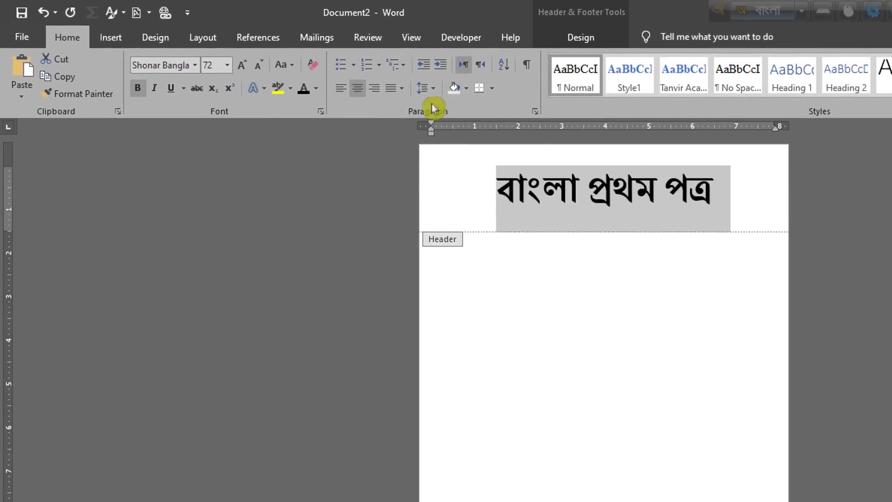
Reduce the header title's font size to 28 and give its paragraph light blue shading
click(258, 66)
click(258, 66)
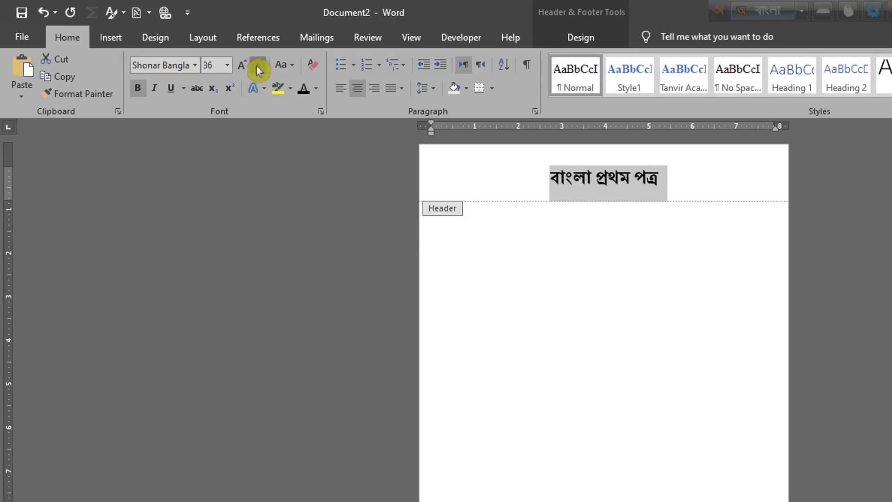
click(258, 65)
click(466, 89)
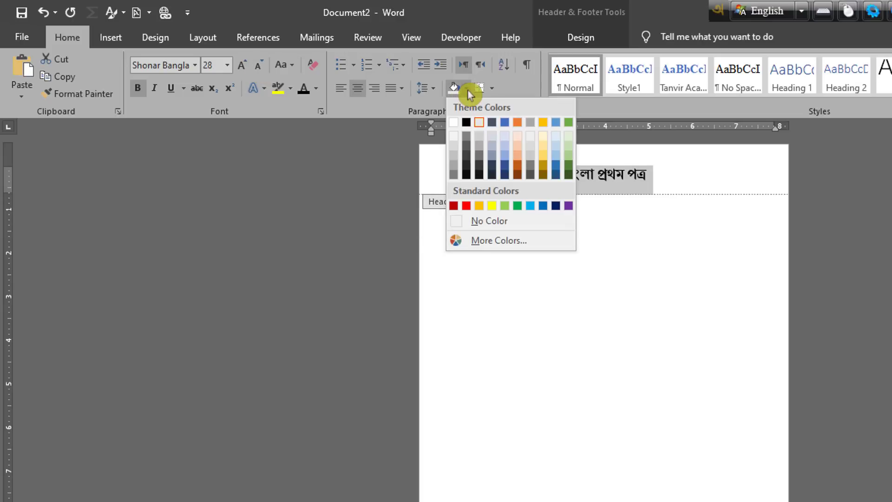
click(529, 206)
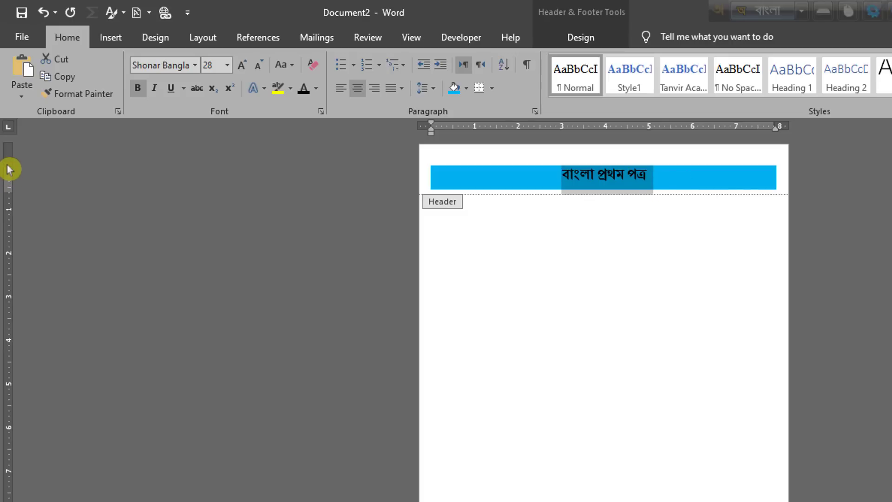
Move the header title closer to the page's upper edge and return to editing the document body
drag(6, 165, 5, 154)
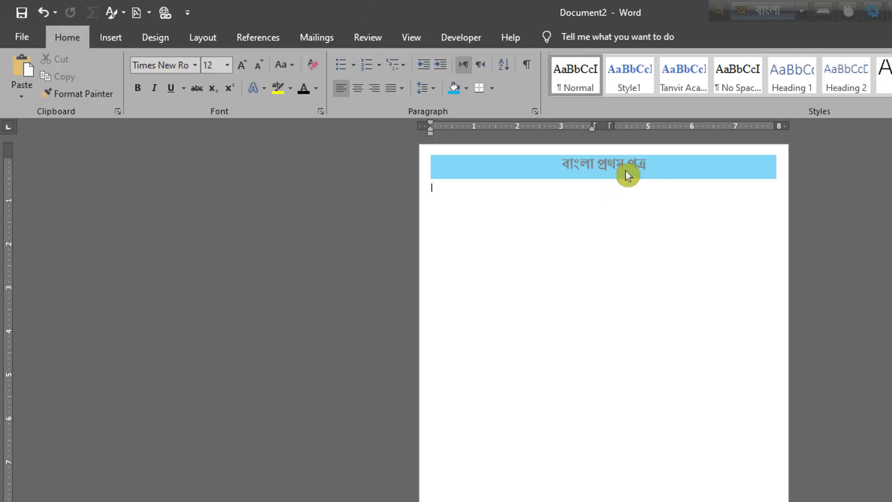
click(538, 207)
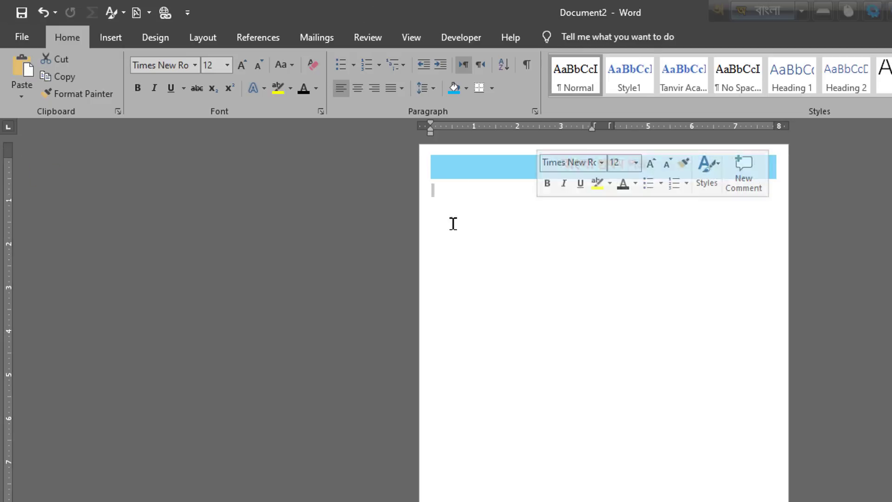
click(638, 163)
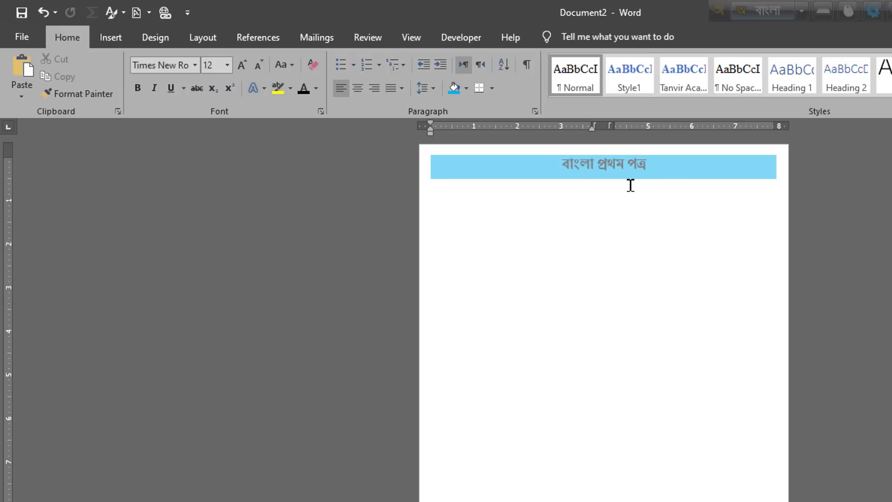
Examine the header title and its shading in the print preview, and return to the document
click(24, 34)
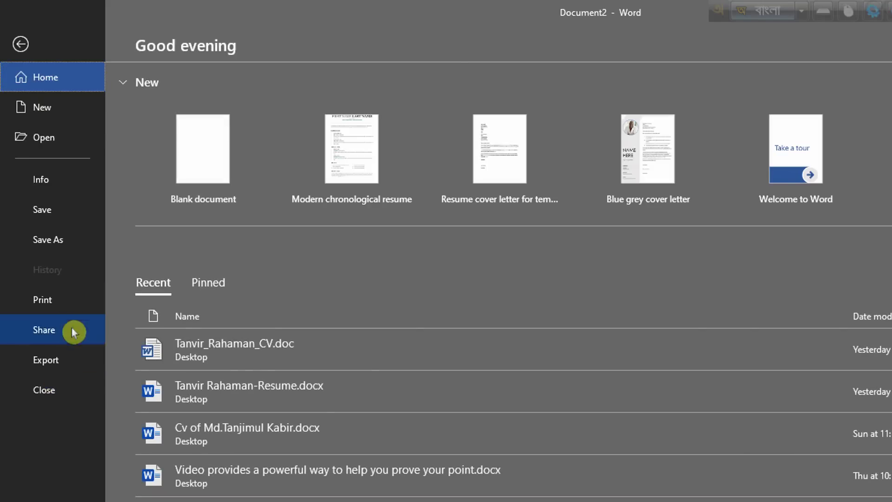
click(69, 307)
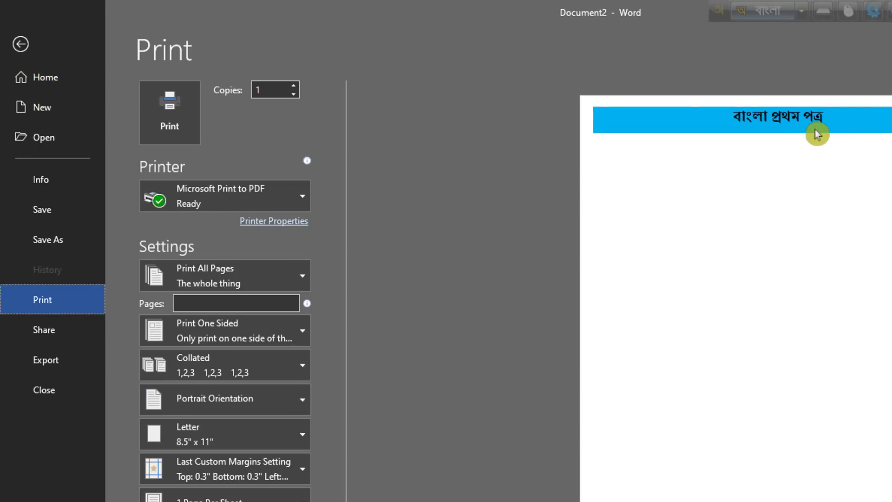
click(23, 43)
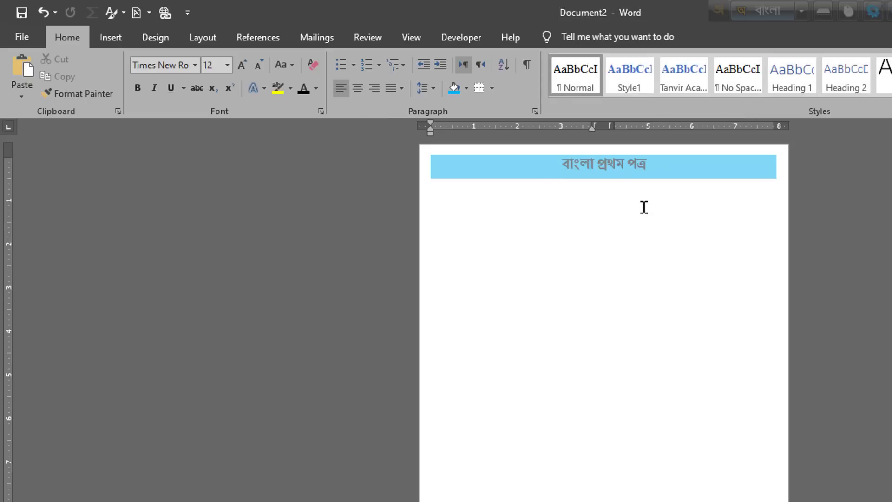
Start the first question line beneath the header with the Bangla number "১)"
click(702, 171)
click(636, 176)
key(Return)
key(Return)
text(২)
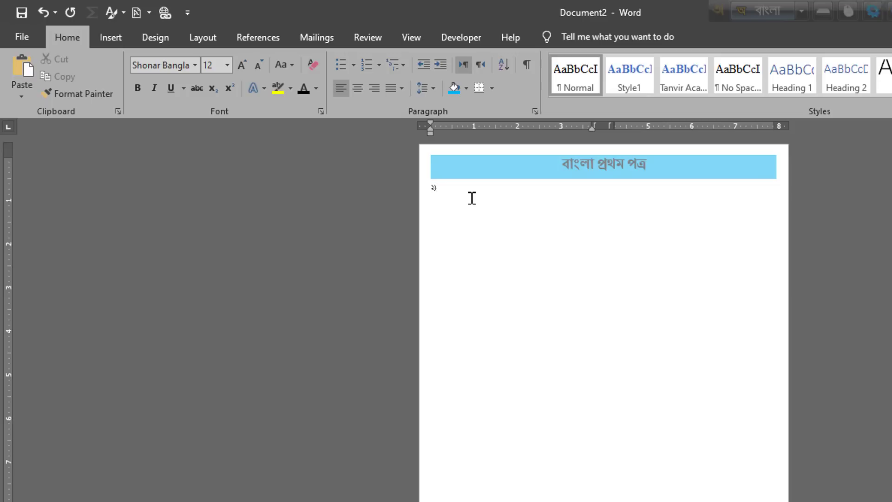
scroll(411, 232, up, 8)
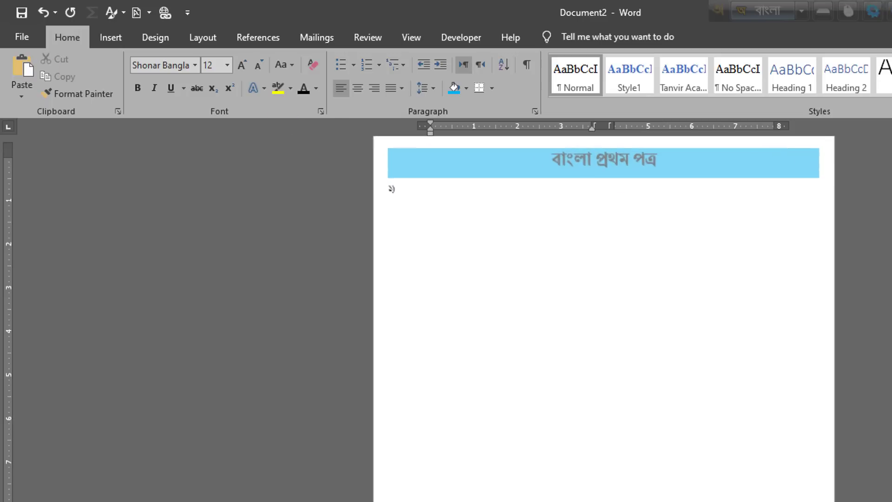
text())
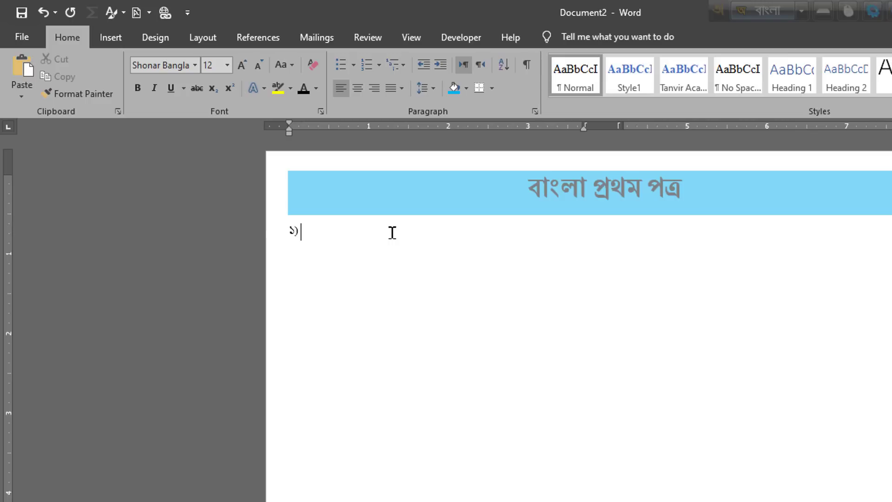
Enter the question text "আপনি আমাদের কোন কোর্সটি করতে চাচ্ছেন ?" after the number
text( আপনি )
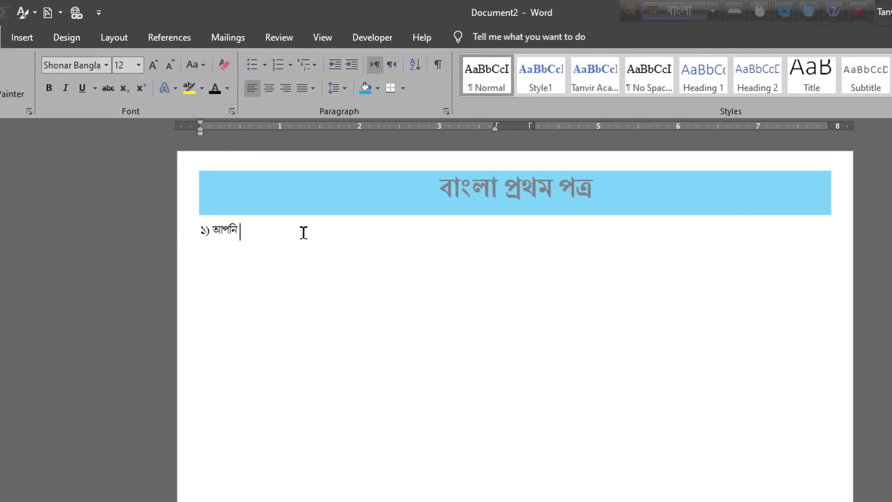
text(অামাদের কো)
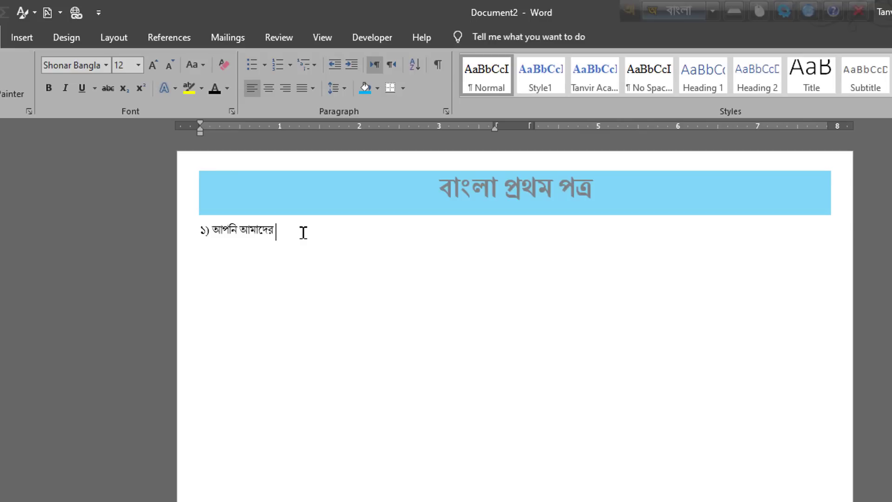
text(ন কোর্স)
text(টি )
text(করতে চা)
text(চ্ছে)
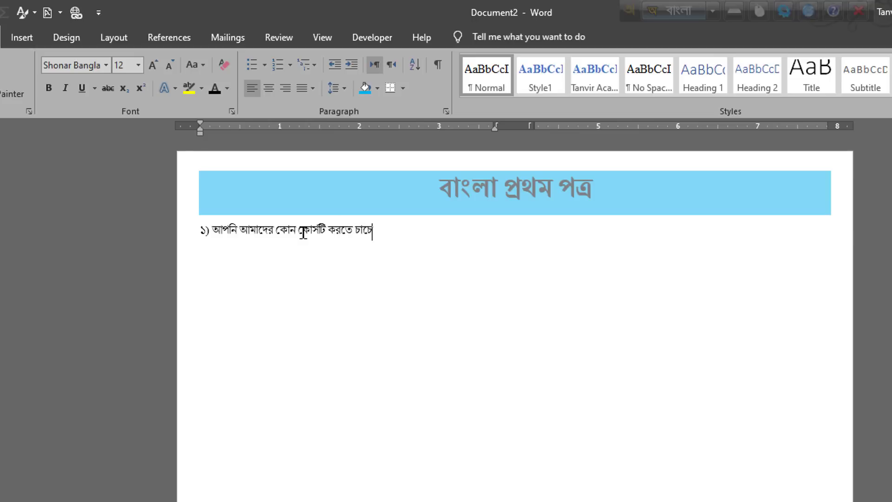
text(ন ?)
Add a line below the question with the tab-separated options "ক. এক্সেল" and "খ. ওয়ার্ড"
key(Return)
text(ক. একে)
key(BackSpace)
text(্সেল)
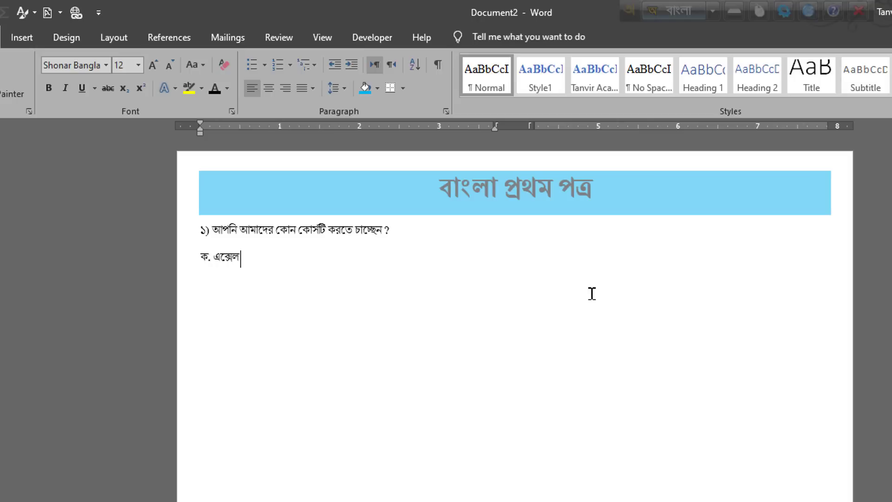
key(Tab)
text(খ)
text(ওয়ার্ড)
key(BackSpace)
key(BackSpace)
key(BackSpace)
key(BackSpace)
key(BackSpace)
text(য়াড)
Add a second option line with the tab-separated options "গ. পাওয়ারপয়েন্ট" and "ঘ. এক্সেস"
key(Return)
text(গ. পাওয়ারপ)
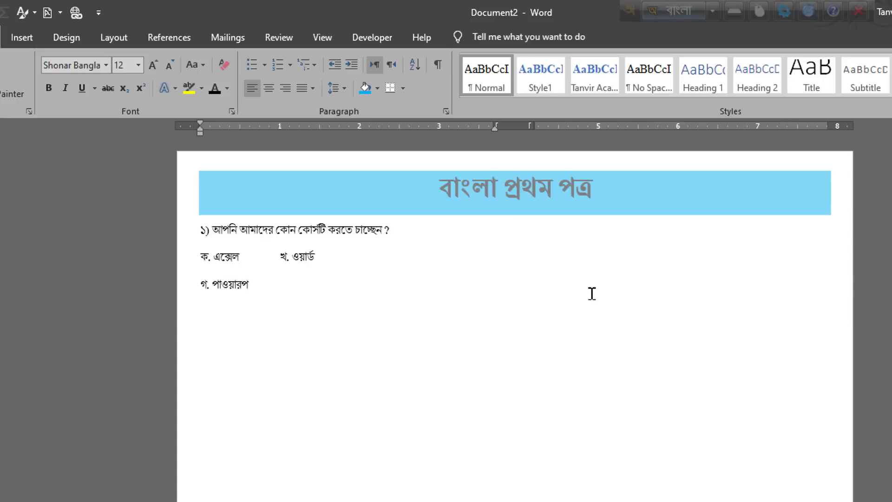
text(য়েন্ট)
key(Tab)
text(ঘ. এক্সেস)
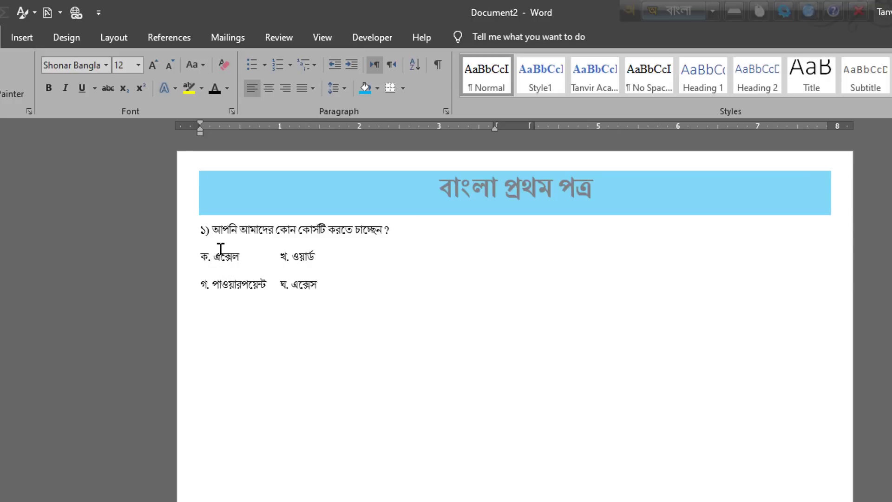
Shift options খ and ঘ one more tab stop to the right so they line up
click(281, 257)
key(Tab)
click(278, 284)
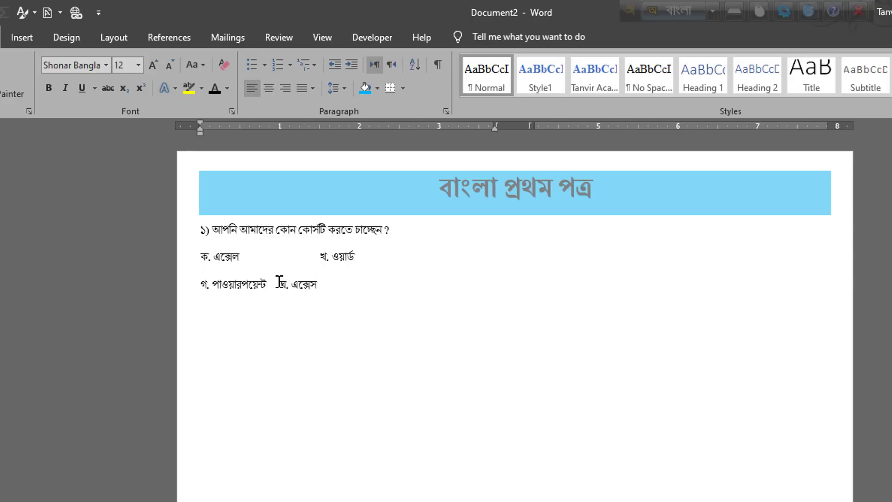
key(Tab)
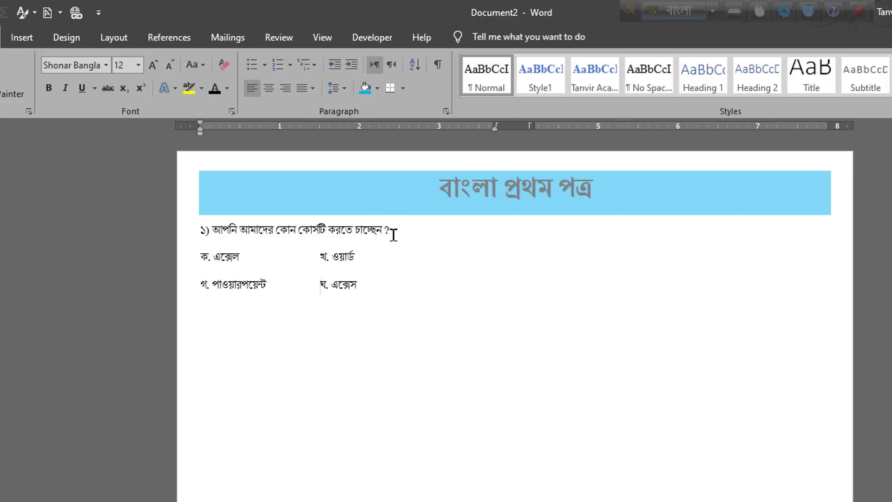
Remove the space after the paragraphs for the question and both option lines
drag(200, 229, 374, 287)
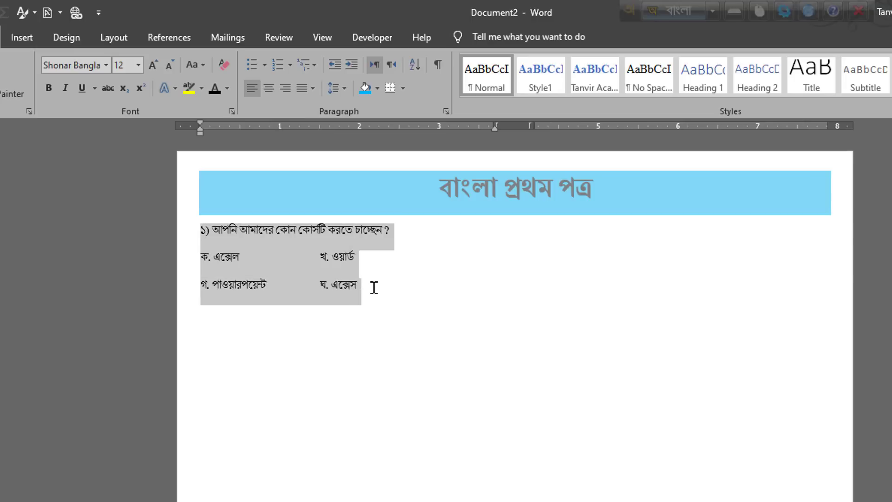
click(374, 287)
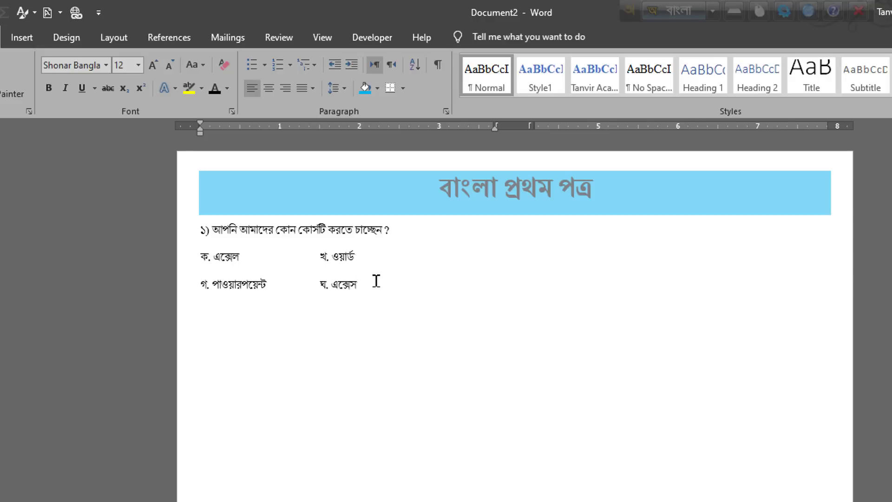
drag(373, 279, 199, 229)
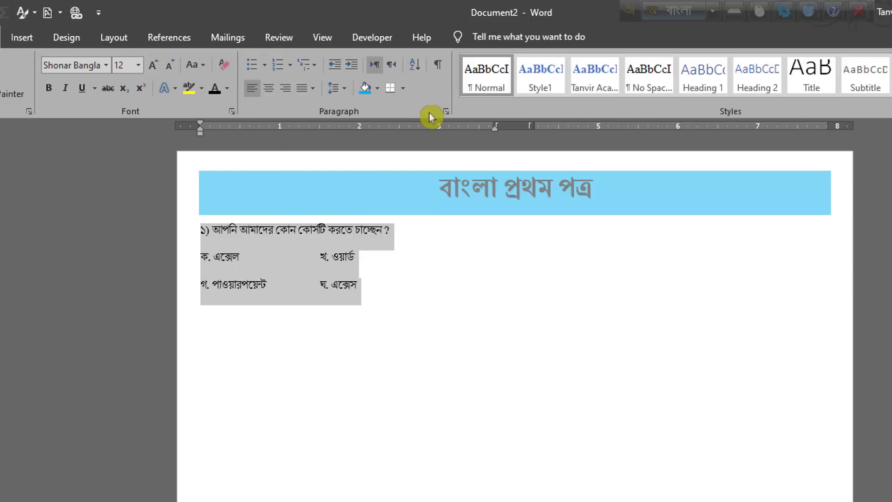
click(344, 90)
click(381, 251)
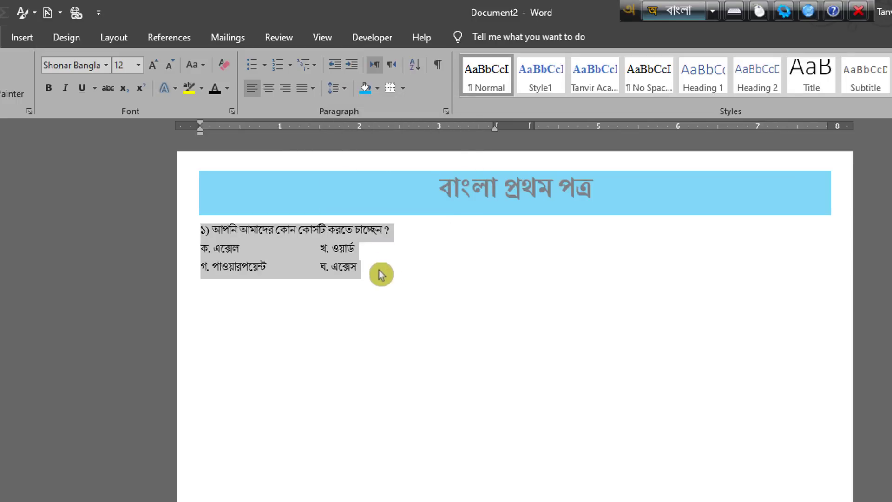
click(378, 269)
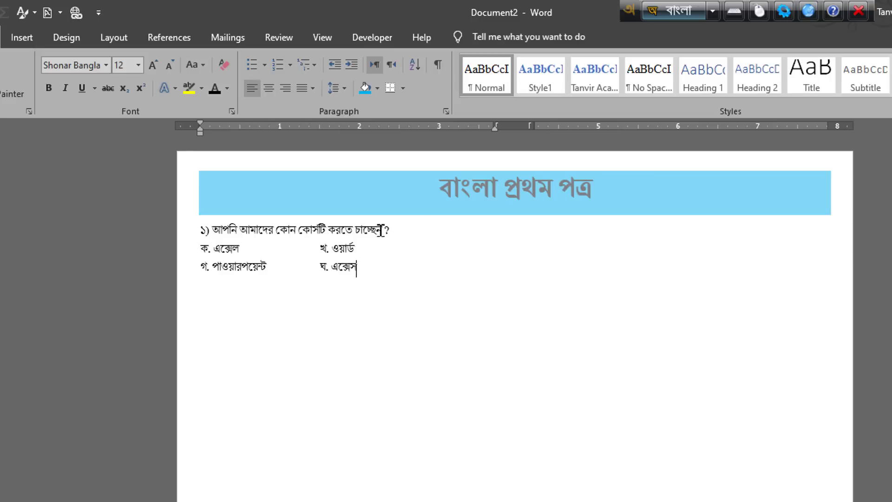
Make the question line bold, leaving the option lines in regular weight
drag(381, 230, 191, 227)
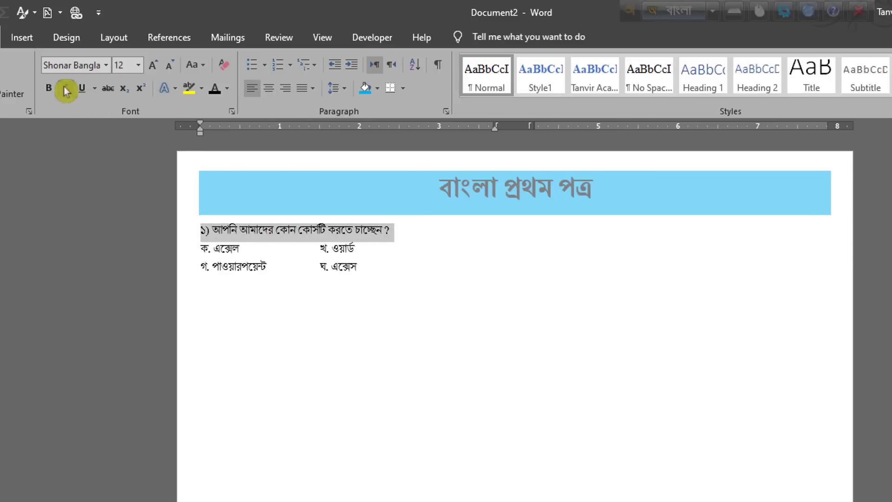
click(52, 86)
click(378, 252)
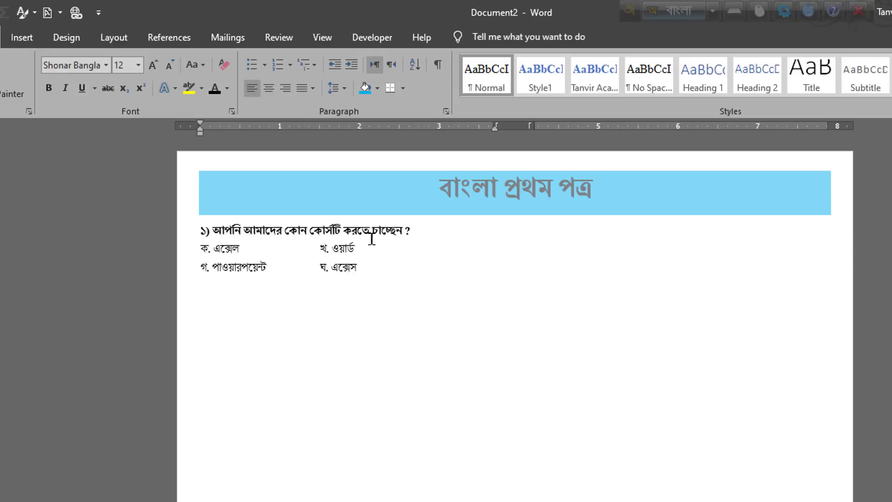
Examine the circled option letters and question spacing in the finished sample sheet in Document1
key(alt+Tab)
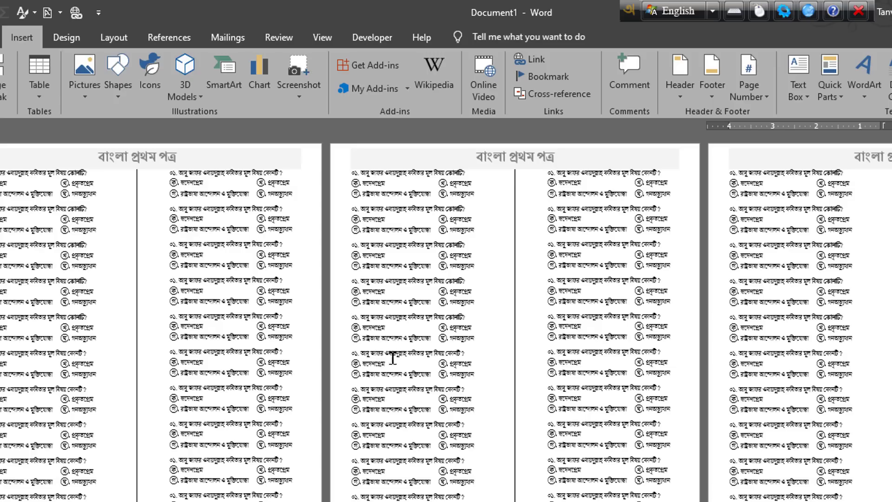
scroll(146, 334, up, 3)
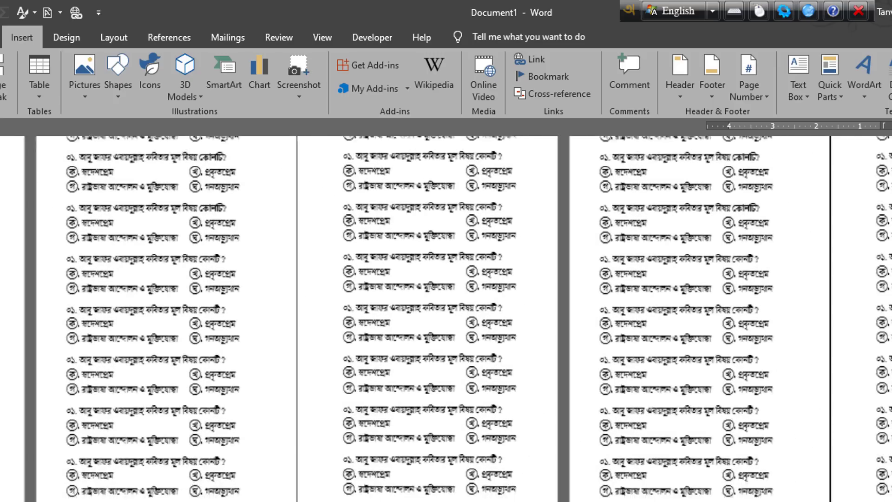
scroll(223, 342, down, 3)
scroll(295, 326, down, 3)
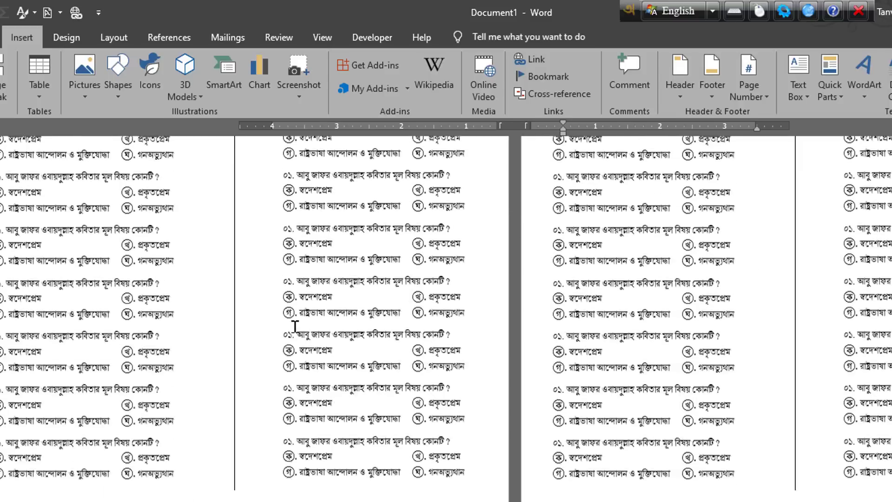
scroll(190, 229, up, 3)
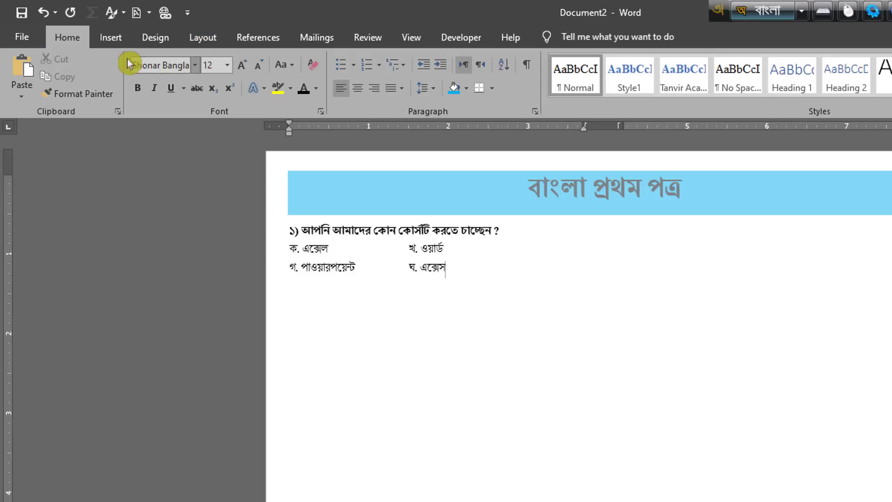
Try to circle the option letter ক in Document2 with a drawn oval shape
click(117, 40)
click(204, 99)
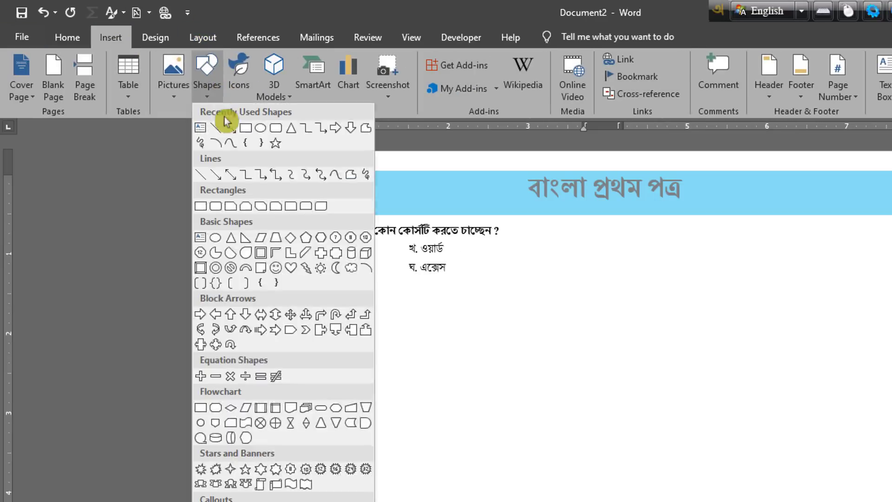
click(257, 129)
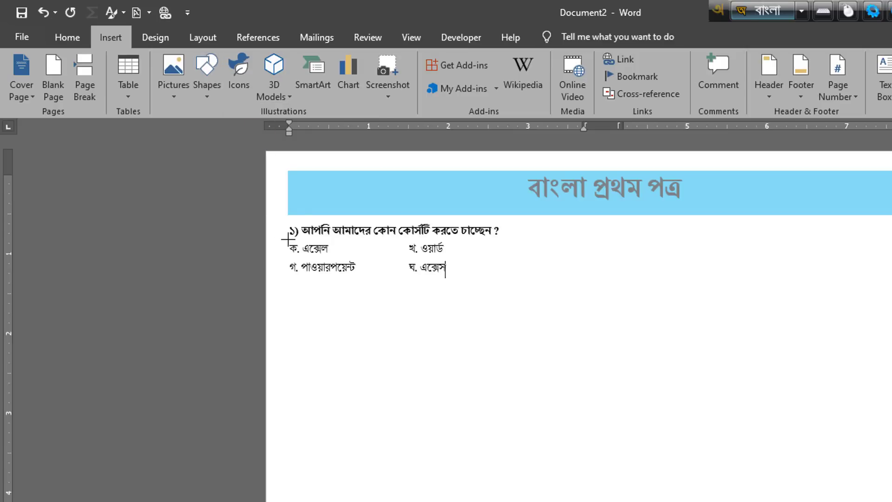
drag(289, 239, 304, 259)
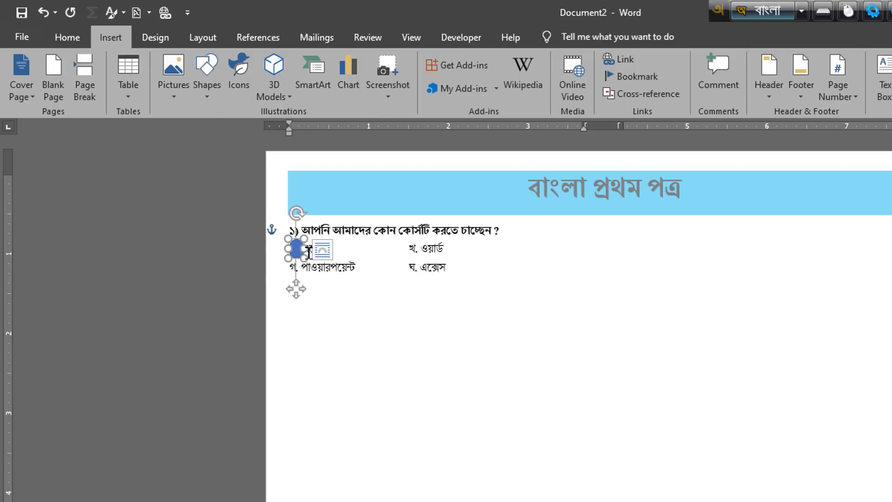
key(ctrl+z)
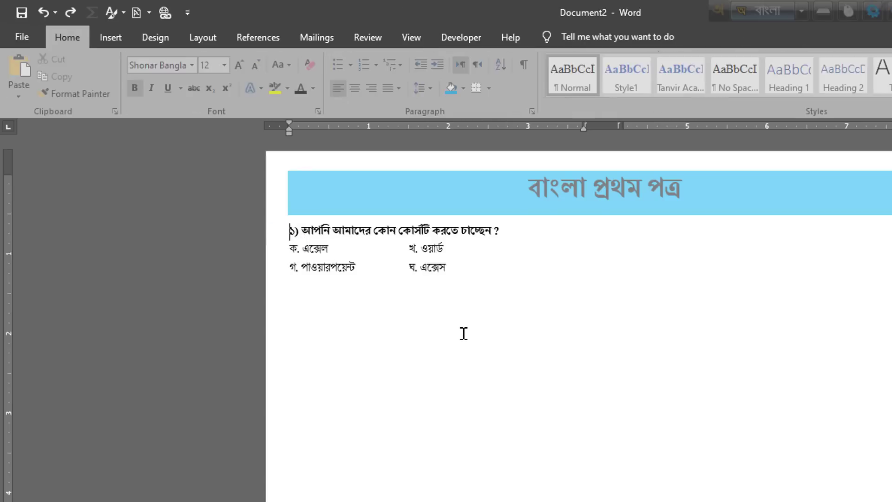
click(456, 257)
click(472, 269)
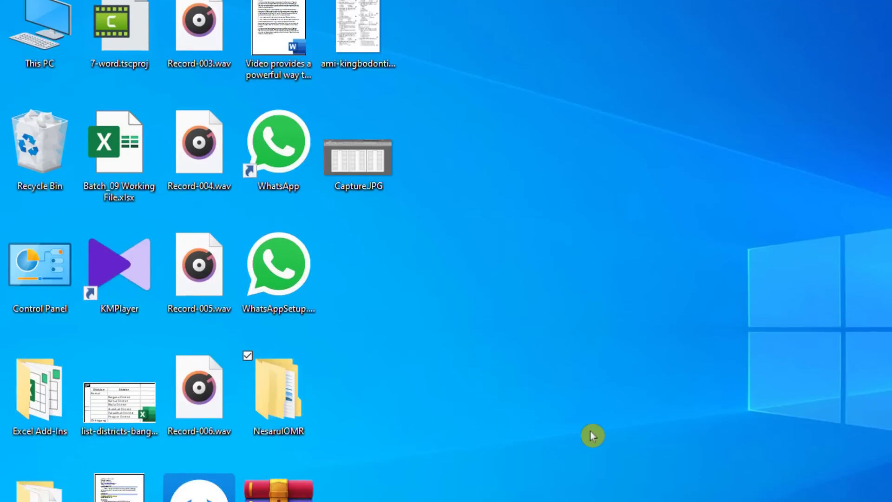
Move NesarulOMR.rar below Capture.JPG on the desktop and extract it to the desktop folder NesarulOMR
right_click(590, 432)
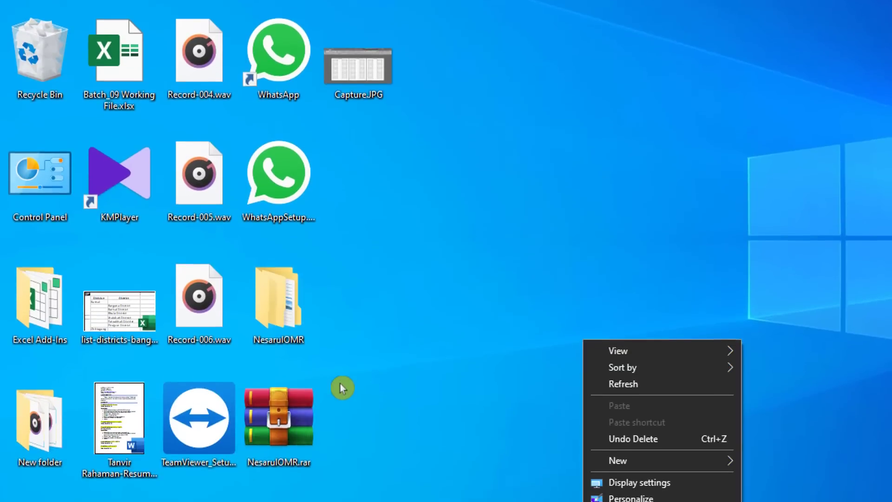
drag(279, 415, 358, 197)
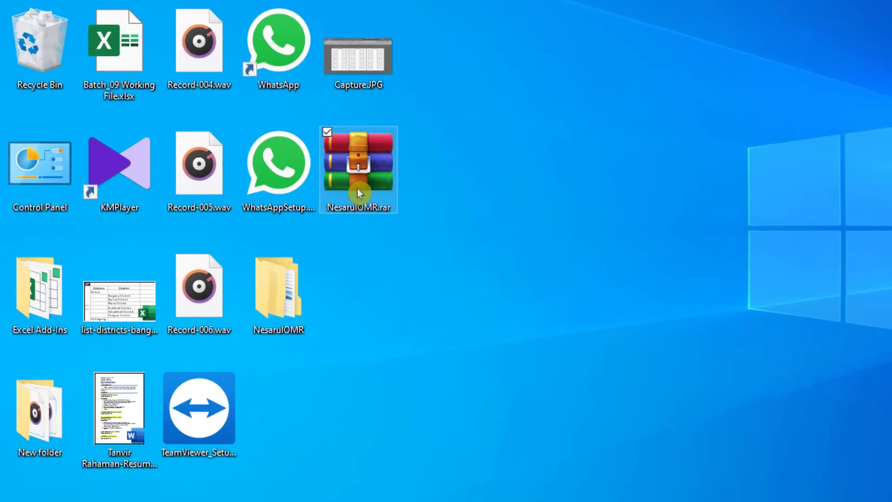
right_click(368, 167)
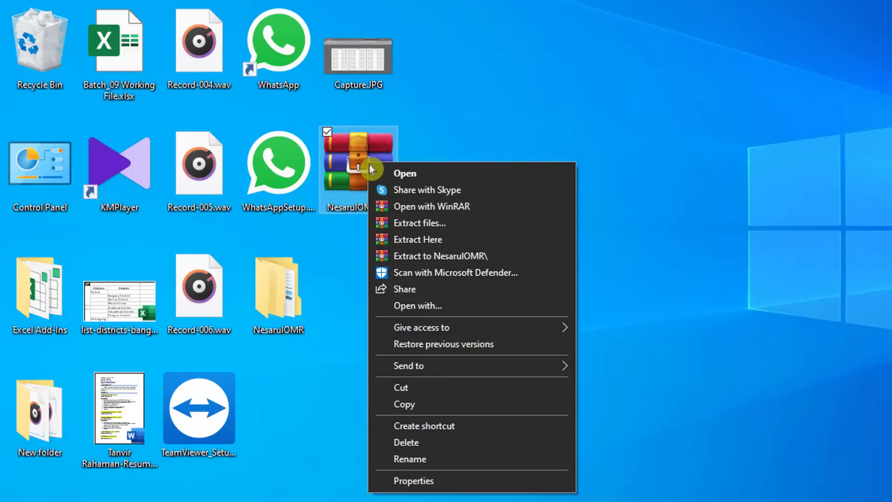
click(426, 231)
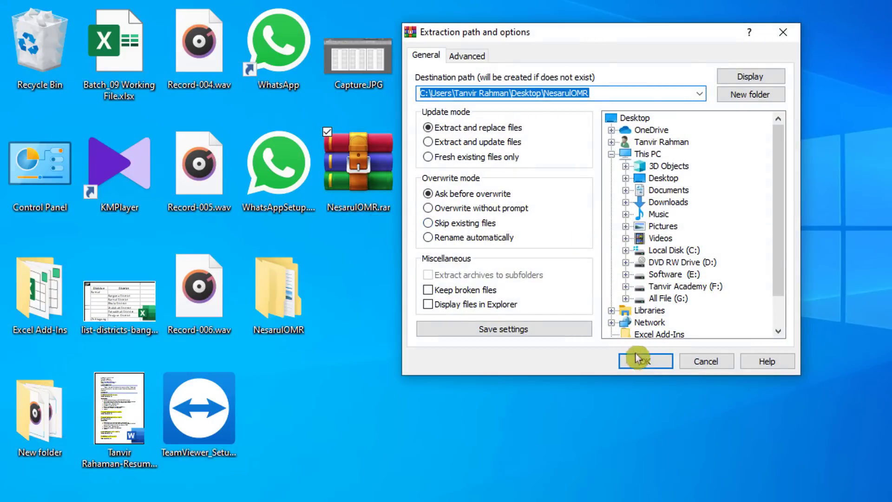
click(639, 362)
click(589, 287)
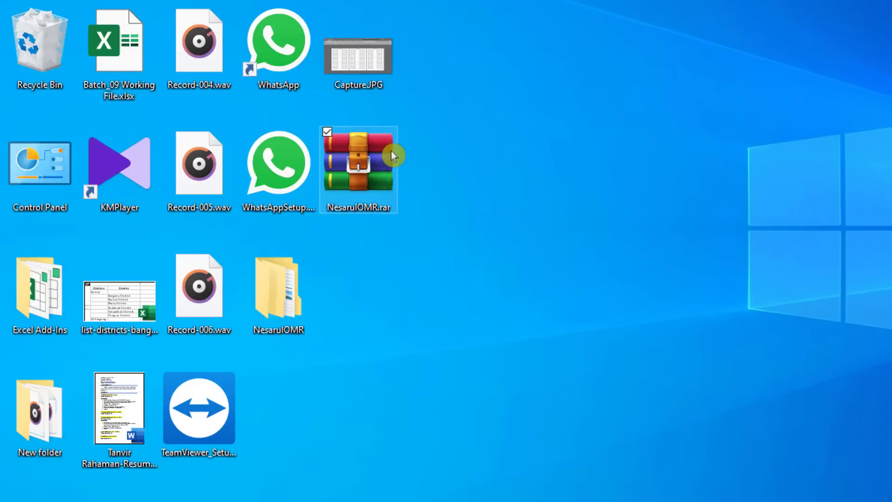
Install the NesarulOMR font from the extracted folder, replacing the existing copy, and close the font preview and folder windows
double_click(277, 299)
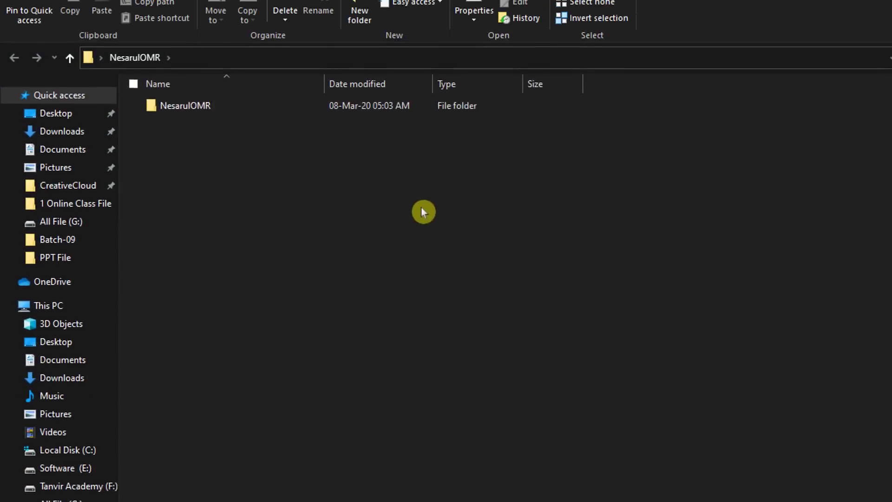
double_click(166, 169)
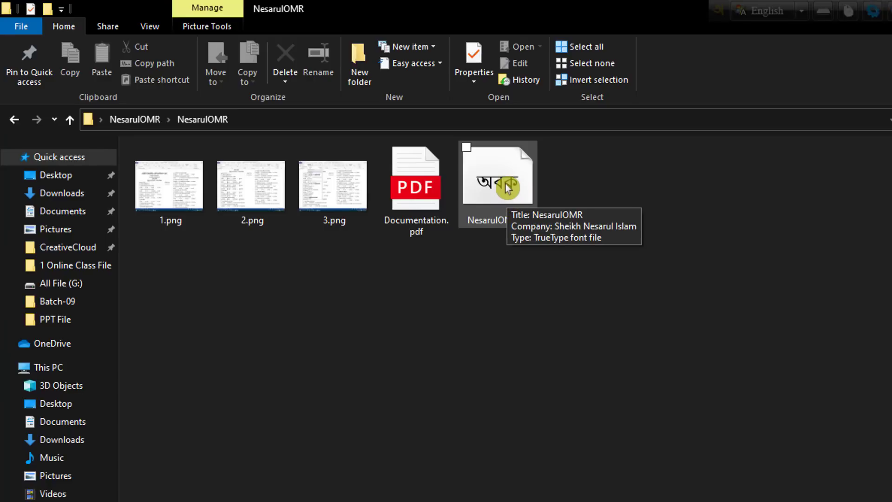
double_click(506, 183)
click(229, 200)
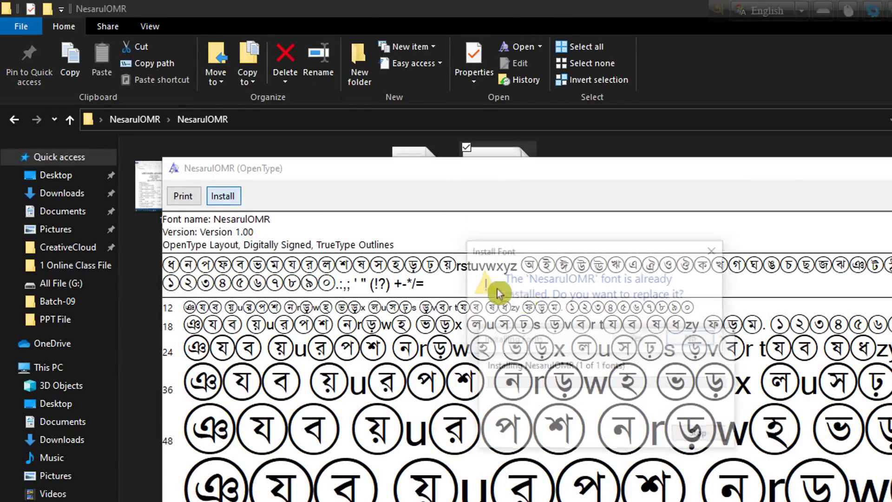
click(628, 341)
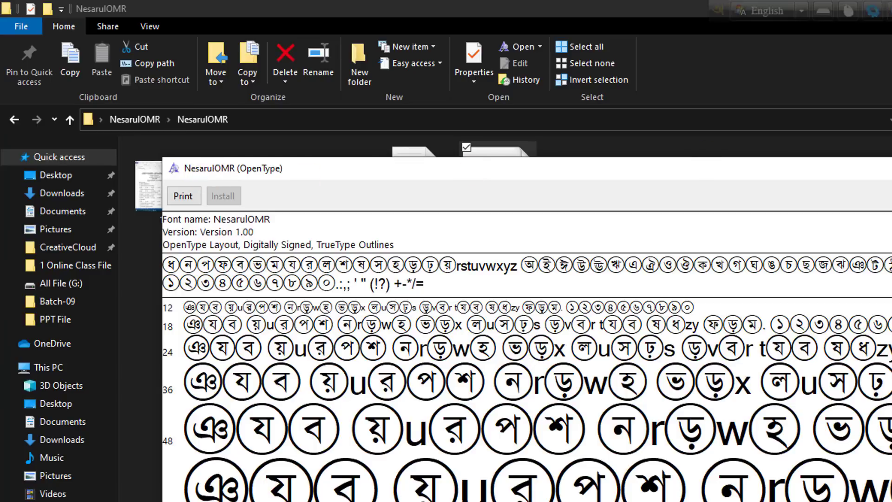
key(alt+F4)
key(alt+F4)
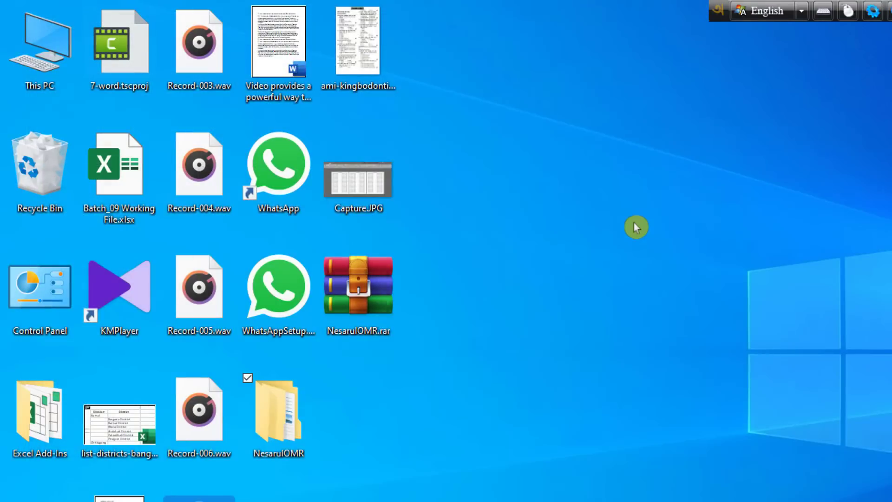
right_click(619, 227)
click(657, 272)
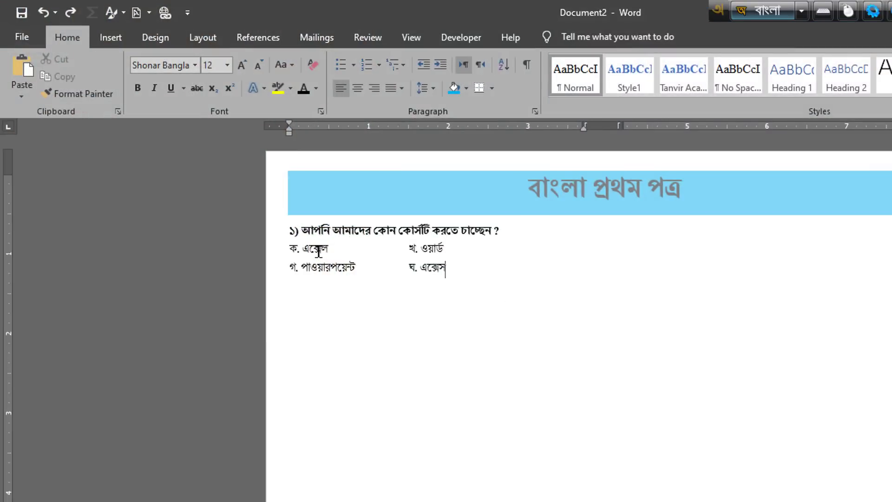
Apply the NesarulOMR font to the four option letters ক, খ, গ and ঘ in Document2
mouse_move(290, 248)
mouse_down()
mouse_move(298, 252)
mouse_move(290, 252)
mouse_up()
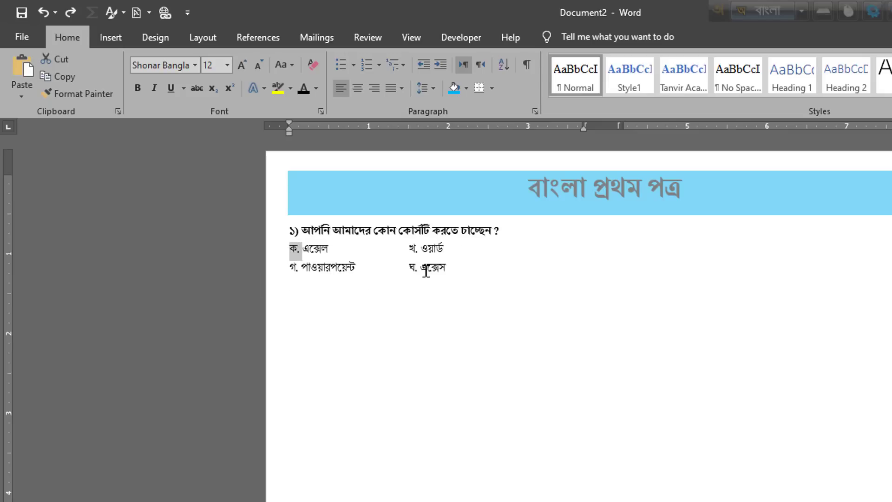
drag(419, 248, 408, 268)
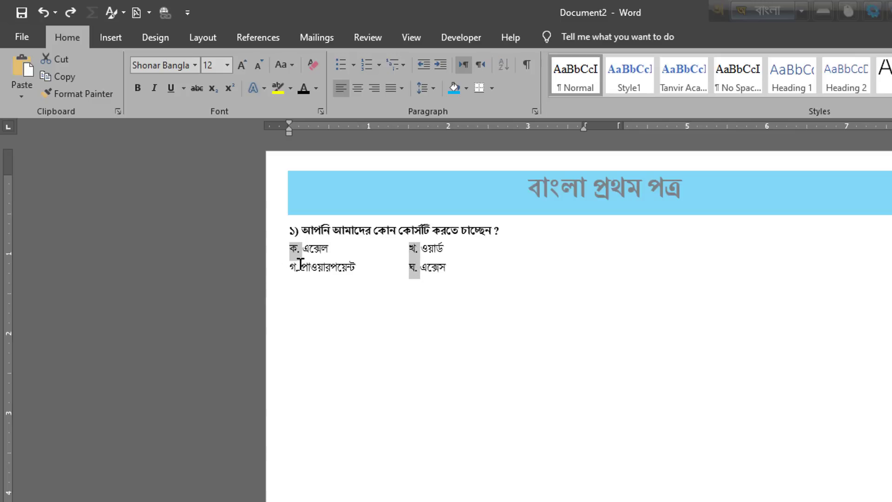
drag(298, 266, 286, 267)
click(196, 66)
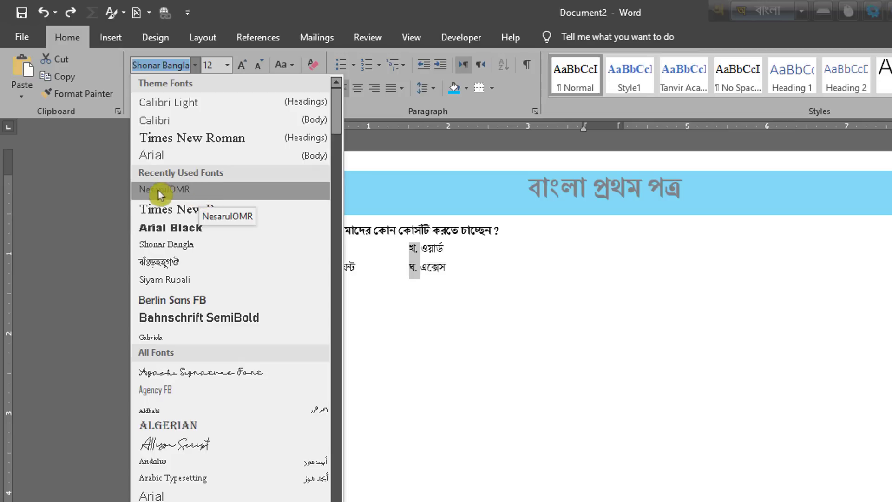
click(185, 192)
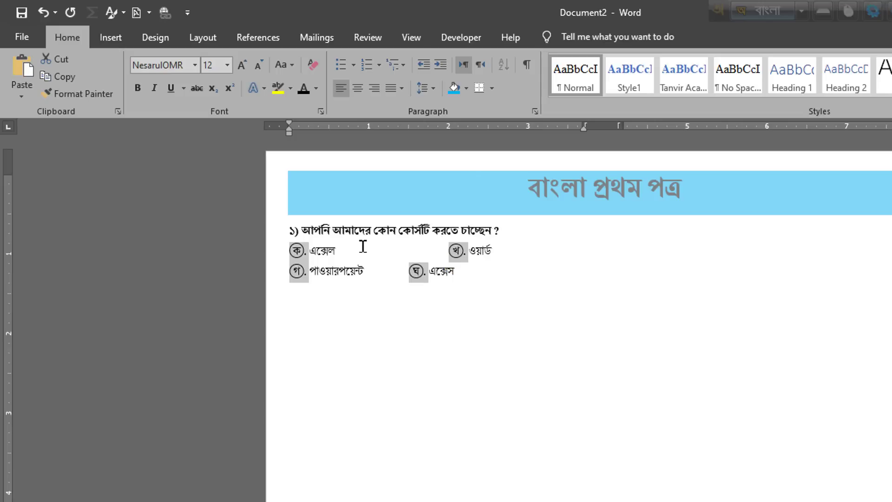
Remove the extra tab before option খ so it lines up with option ঘ
click(449, 258)
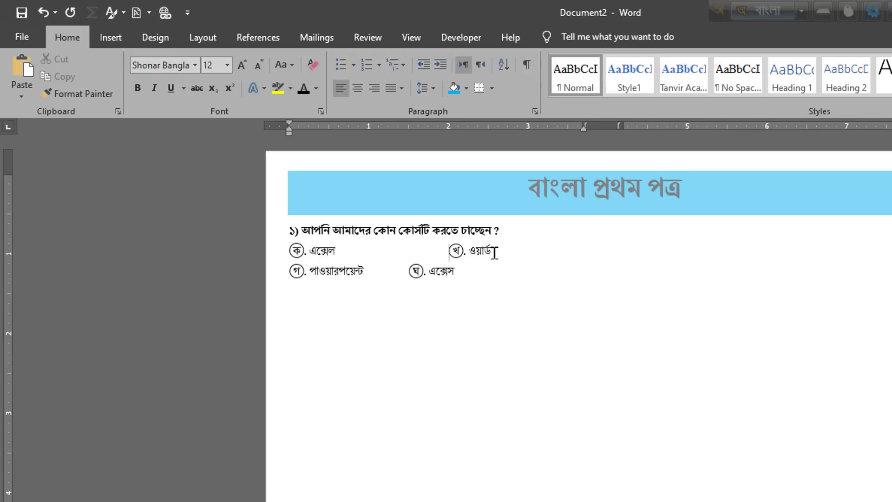
key(BackSpace)
click(495, 278)
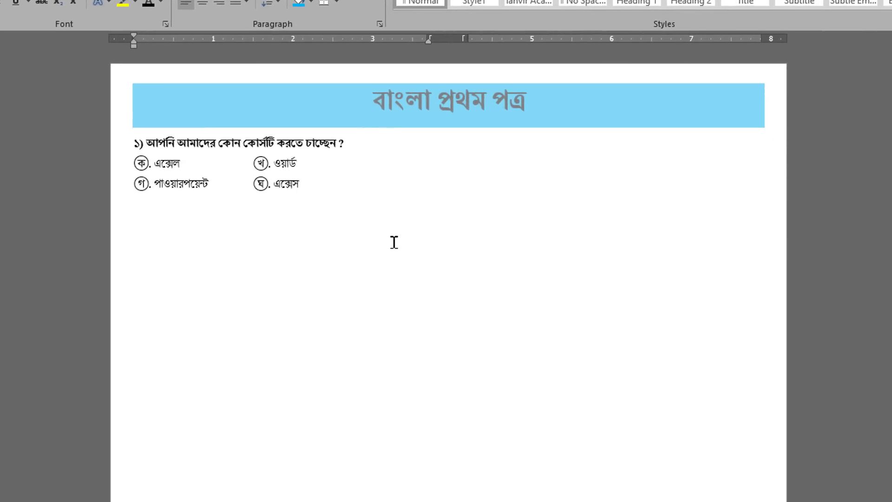
Duplicate the question with its two option lines below the original, separating the two blocks with a blank line
drag(300, 188, 134, 142)
key(ctrl+c)
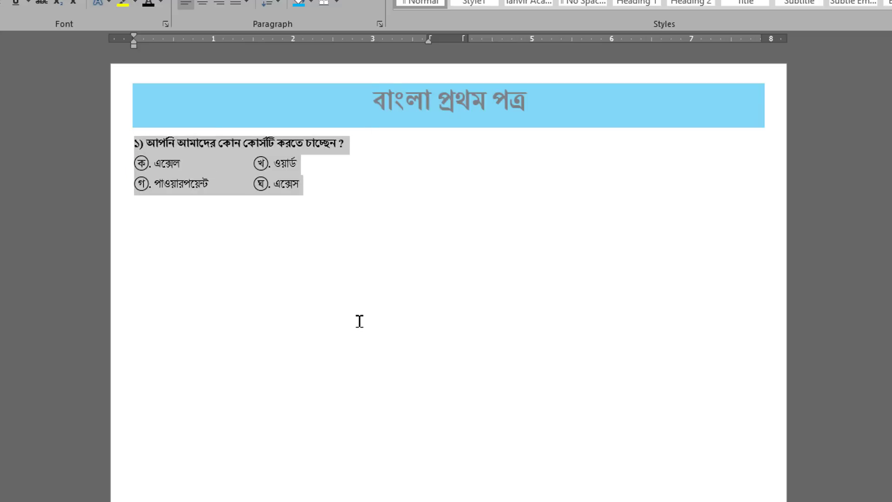
click(269, 247)
click(345, 185)
key(Return)
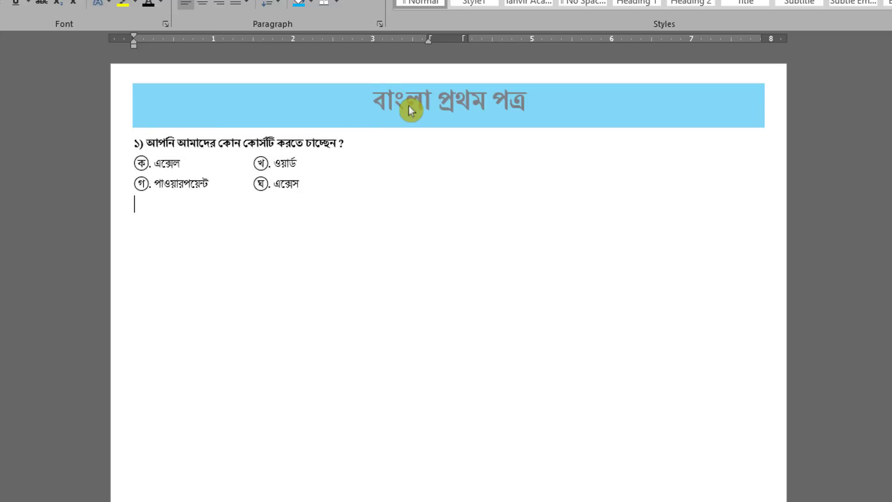
key(ctrl+v)
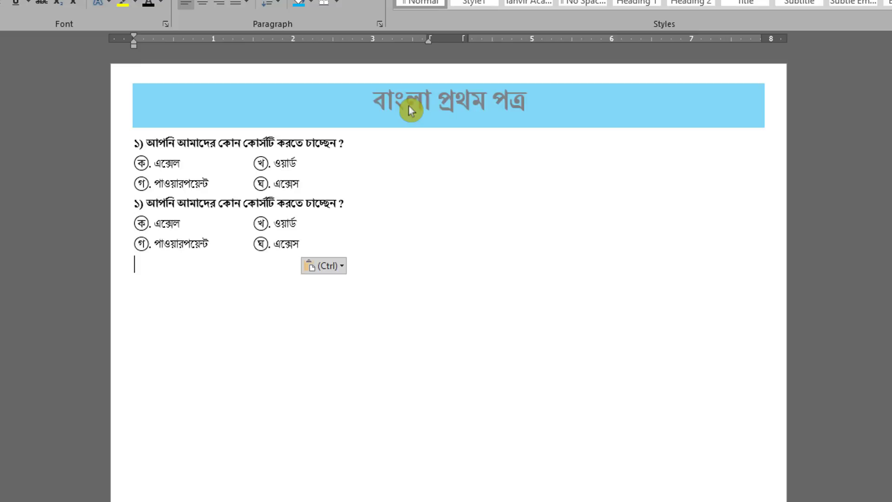
click(351, 184)
key(Return)
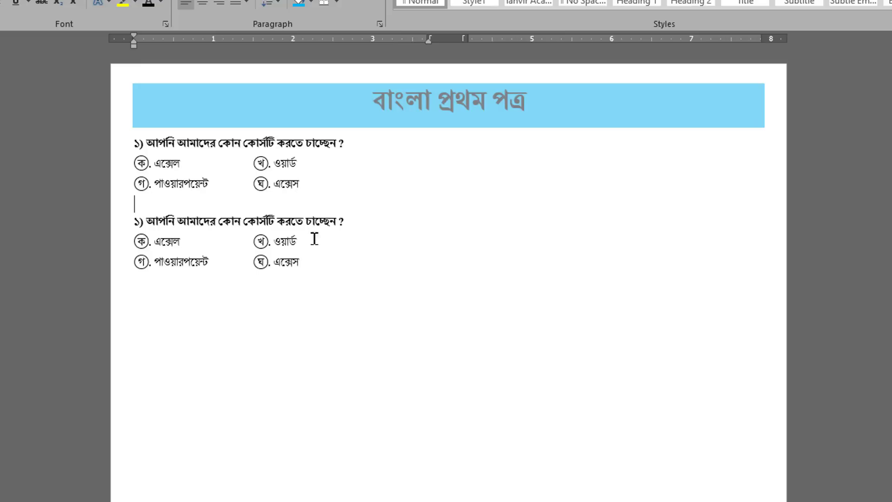
Paste a third copy of the question block below the second one, separated by a blank line
drag(319, 262, 122, 226)
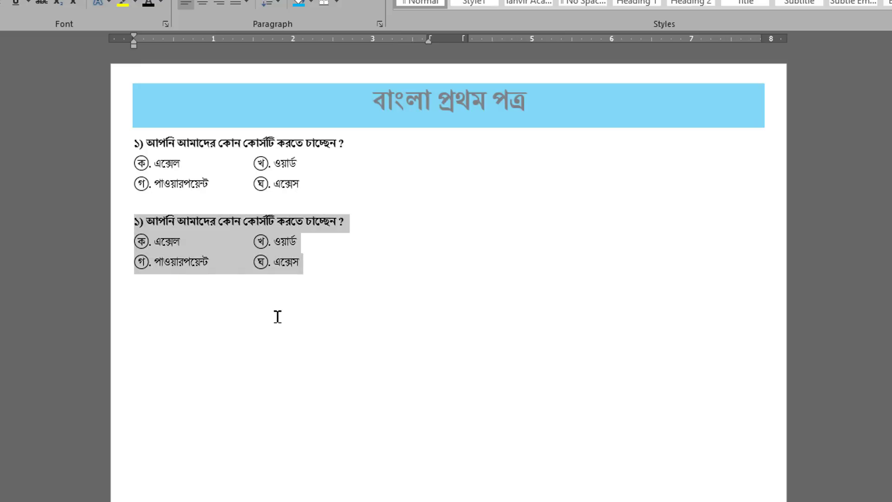
click(326, 275)
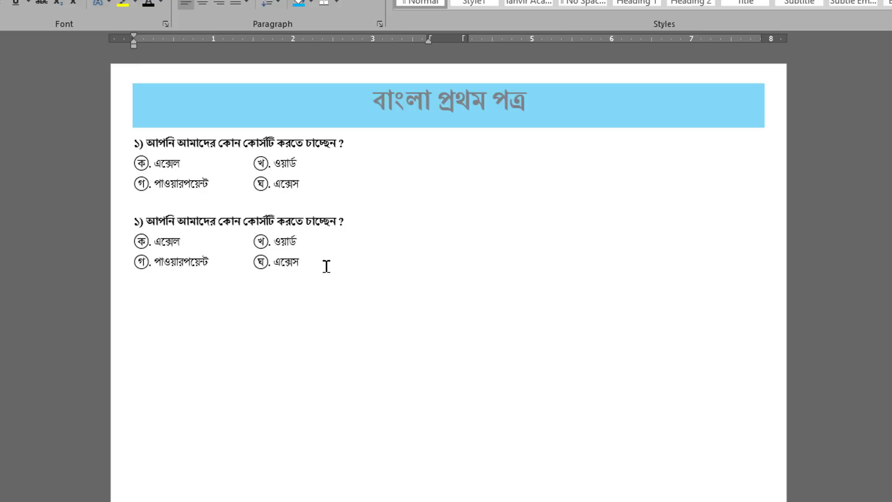
key(ctrl+v)
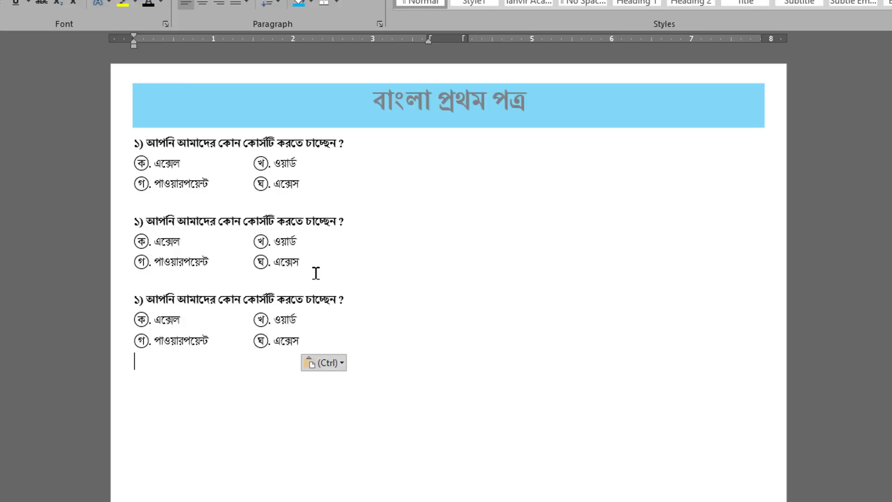
drag(146, 221, 340, 218)
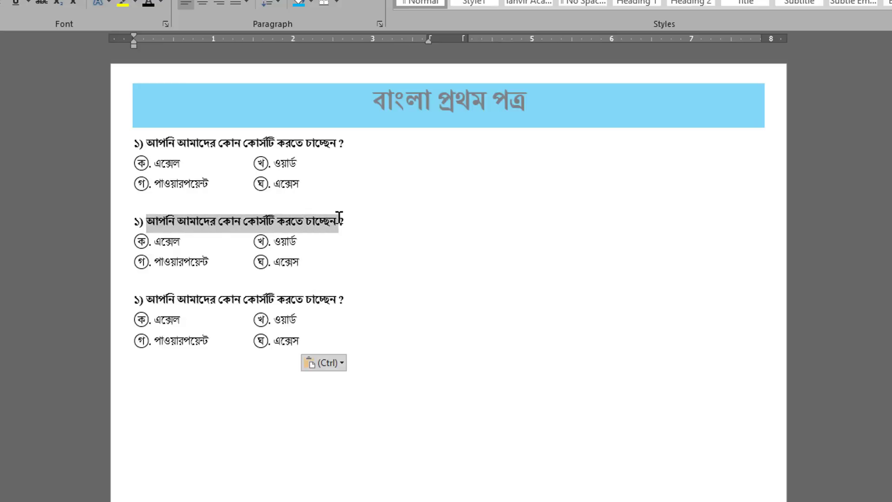
double_click(164, 241)
double_click(175, 261)
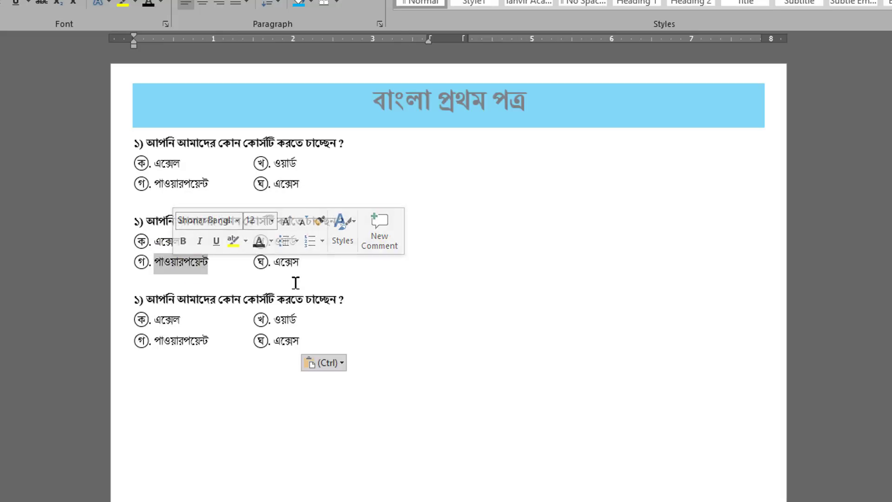
Copy the three question blocks and paste the set repeatedly below, separated by blank lines, until the questions continue into the second column
click(234, 282)
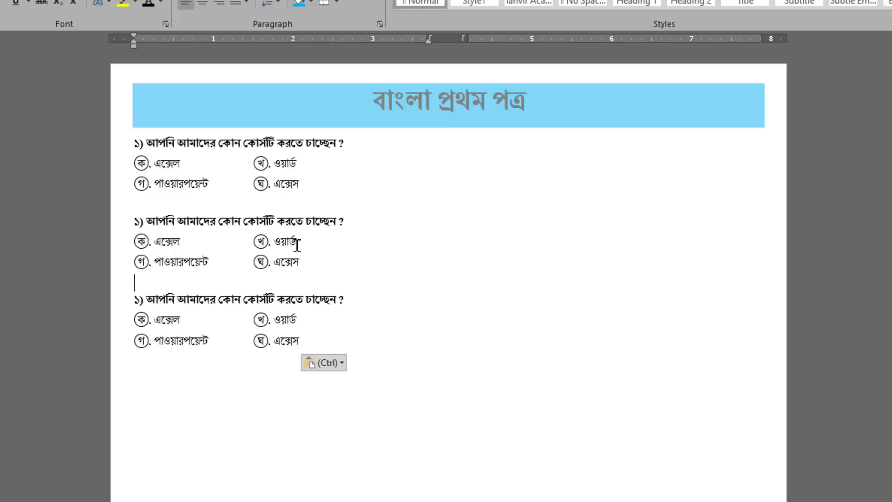
scroll(307, 265, down, 1)
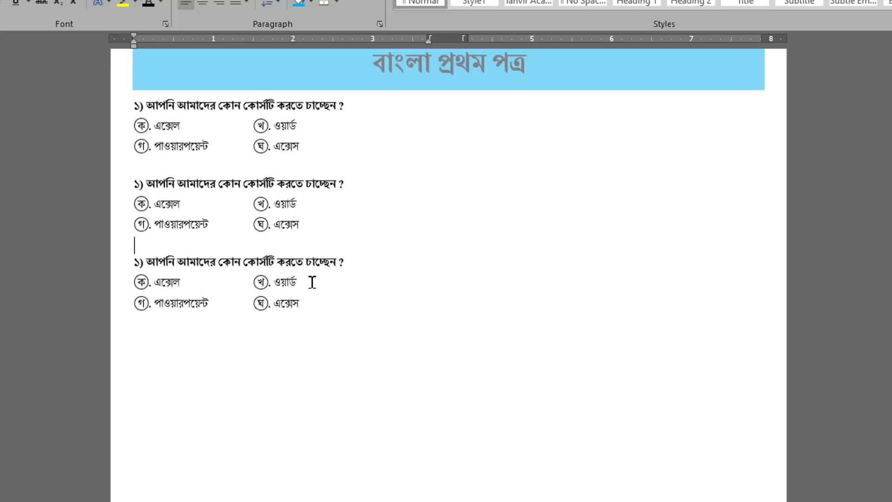
click(313, 301)
shift+click(137, 109)
key(ctrl+c)
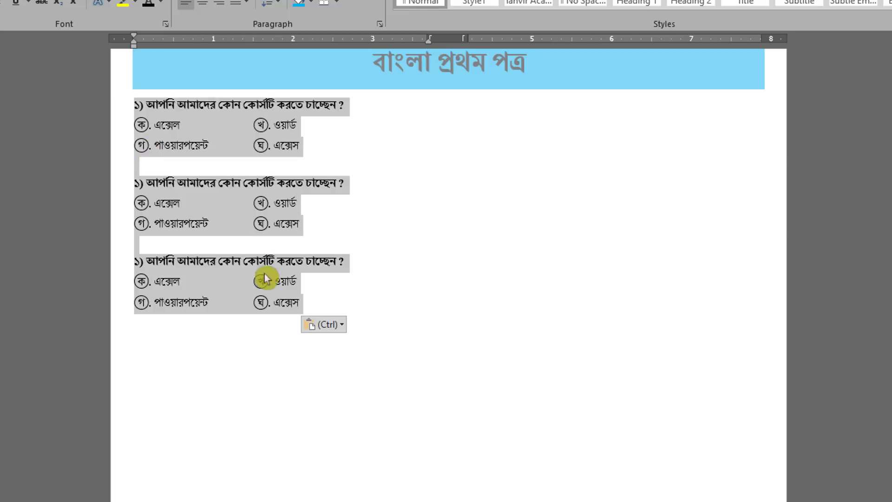
click(201, 341)
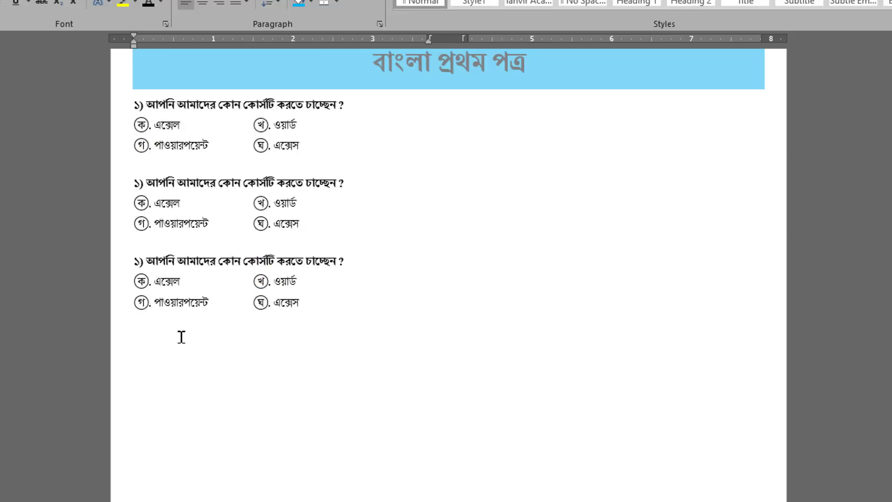
key(ctrl+v)
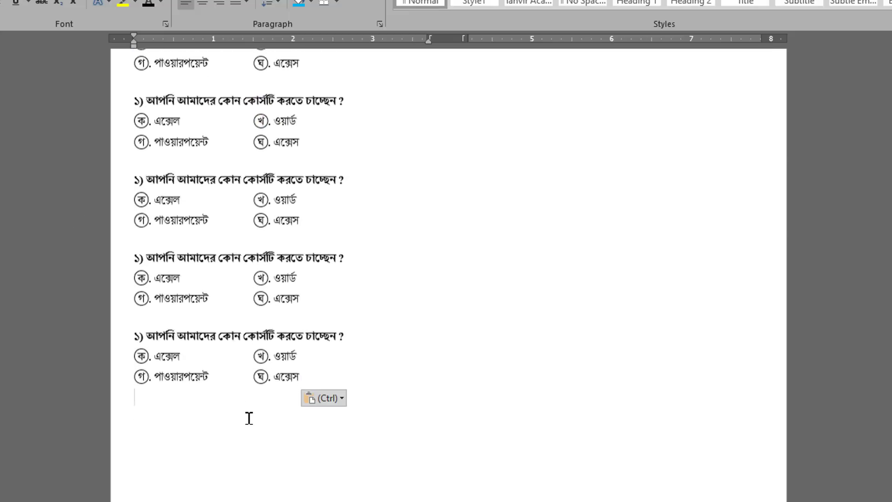
key(Return)
key(ctrl+v)
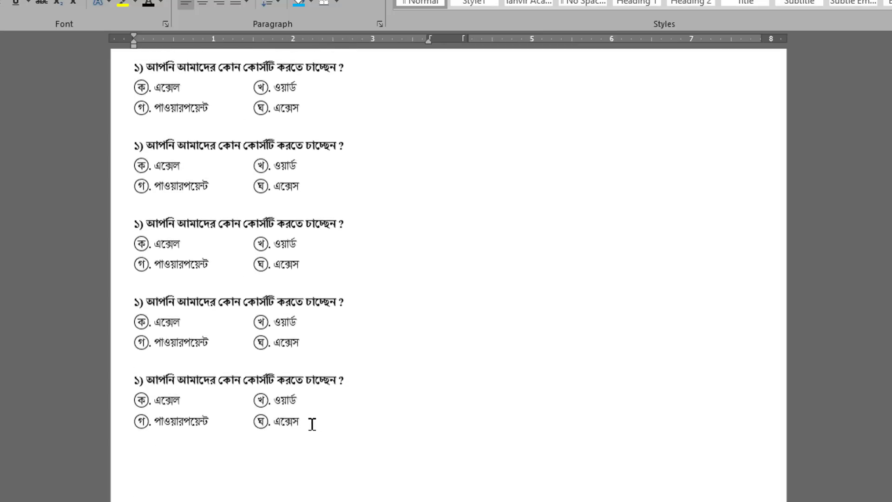
Paste more question blocks to fill the second column, and insert a blank line after its second question
scroll(600, 361, up, 4)
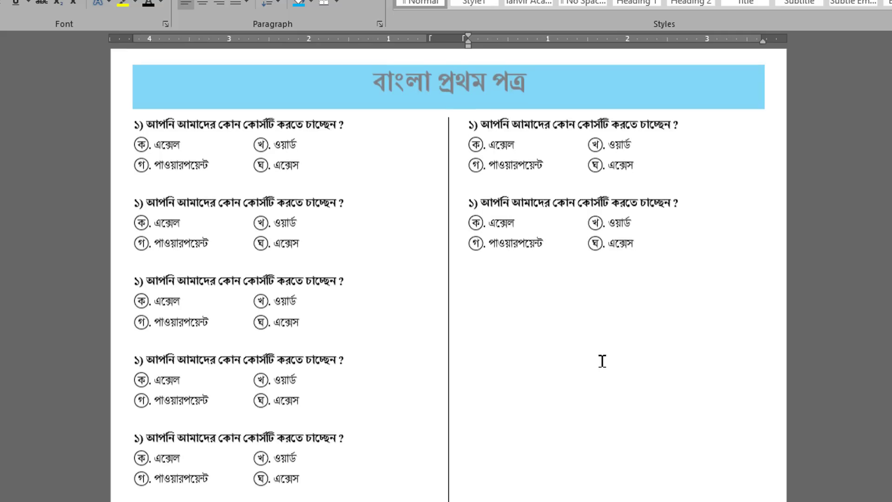
key(ctrl+v)
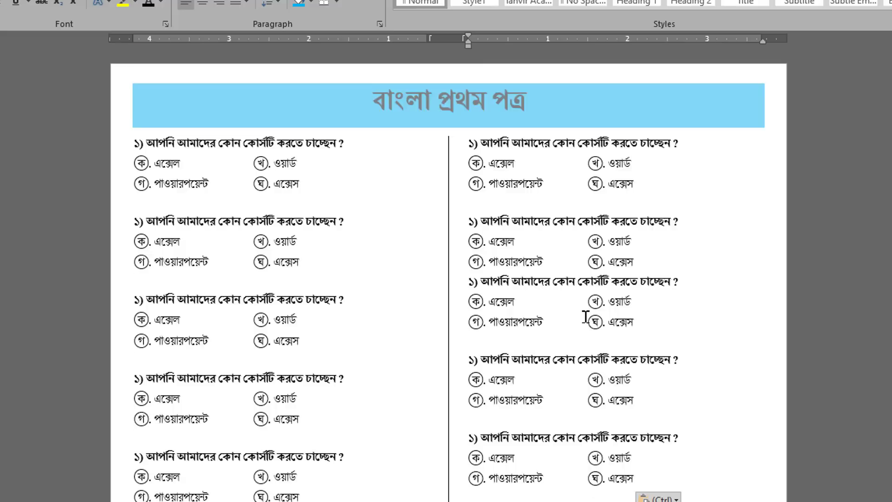
key(Return)
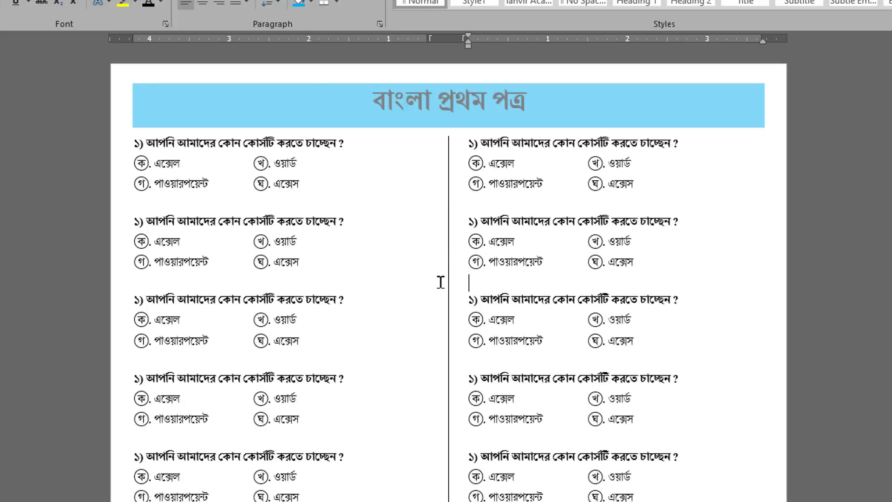
Delete the overflow question with its options from the second page
scroll(661, 267, down, 5)
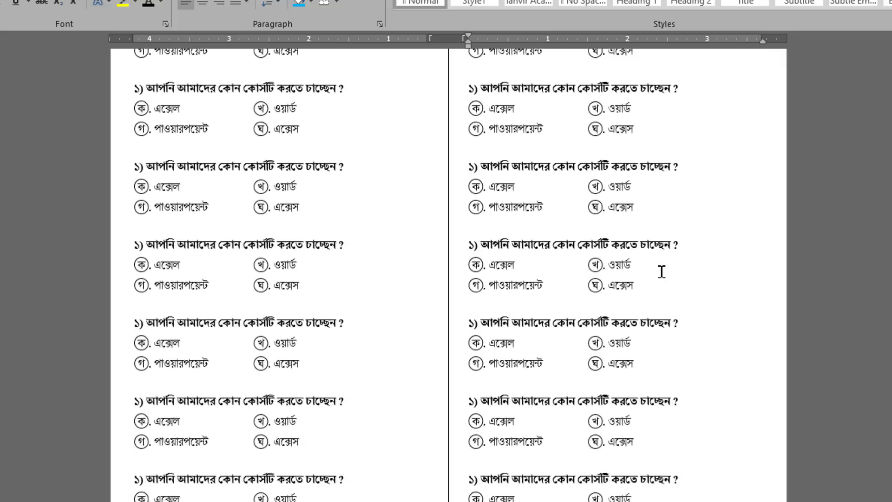
scroll(659, 273, down, 5)
scroll(287, 479, down, 3)
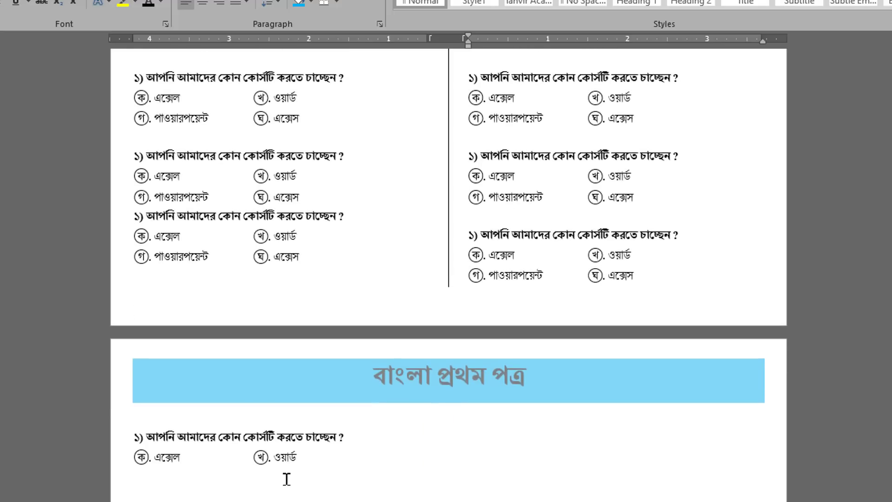
double_click(84, 432)
key(Delete)
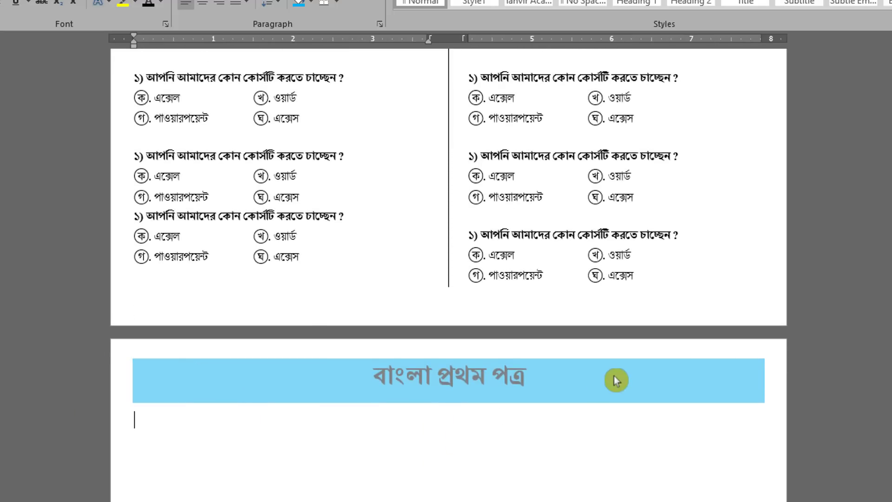
scroll(593, 402, up, 5)
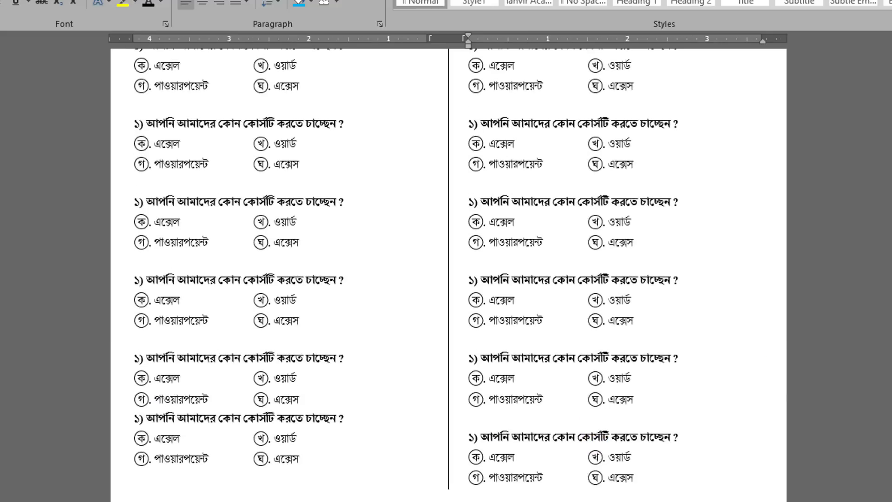
ctrl+scroll(742, 234, down, 5)
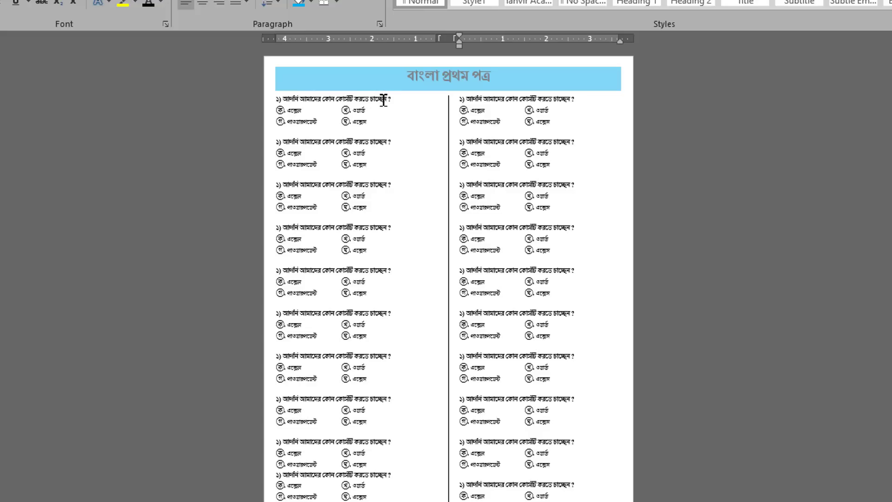
click(341, 97)
drag(413, 105, 420, 267)
click(431, 108)
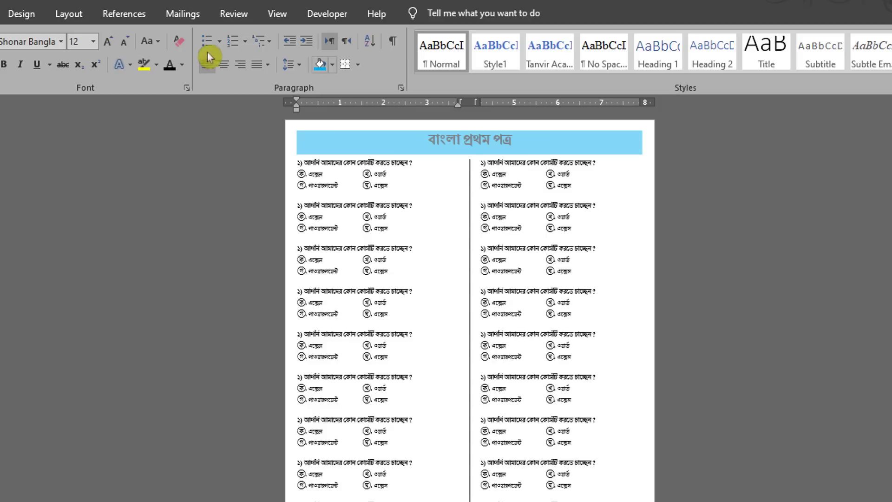
Turn off the dividing line between the two columns for the whole document
click(76, 14)
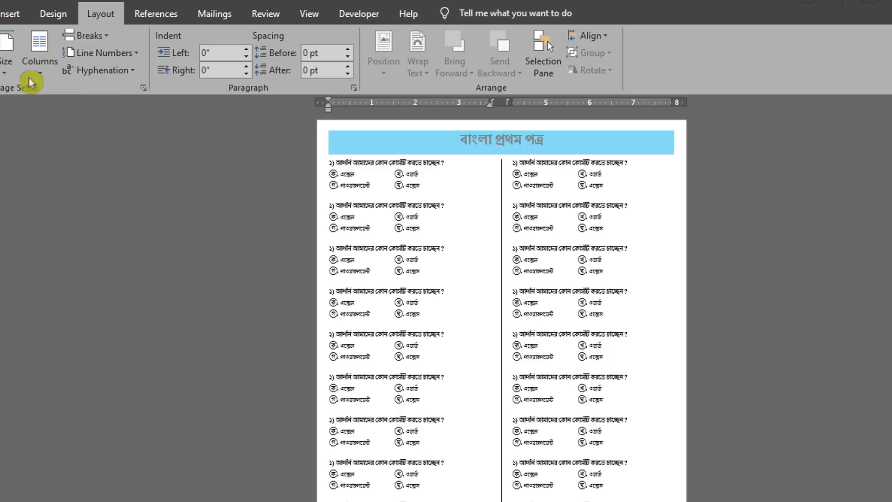
click(35, 72)
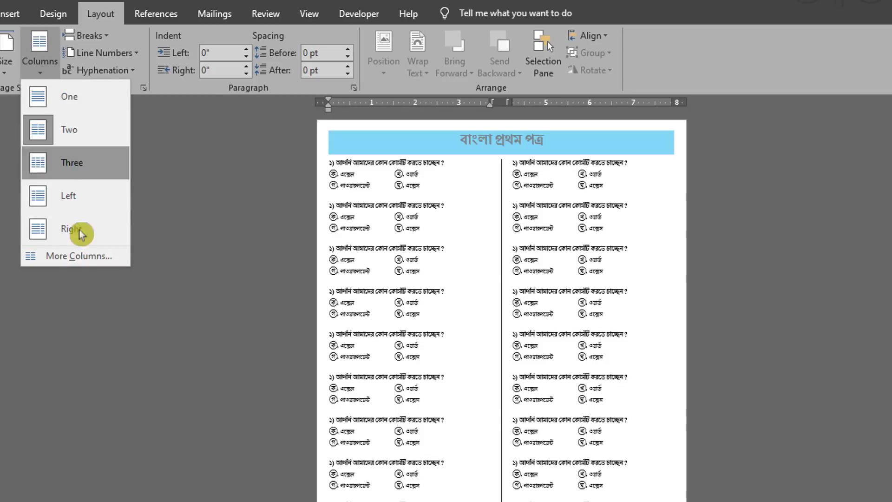
click(76, 256)
click(267, 260)
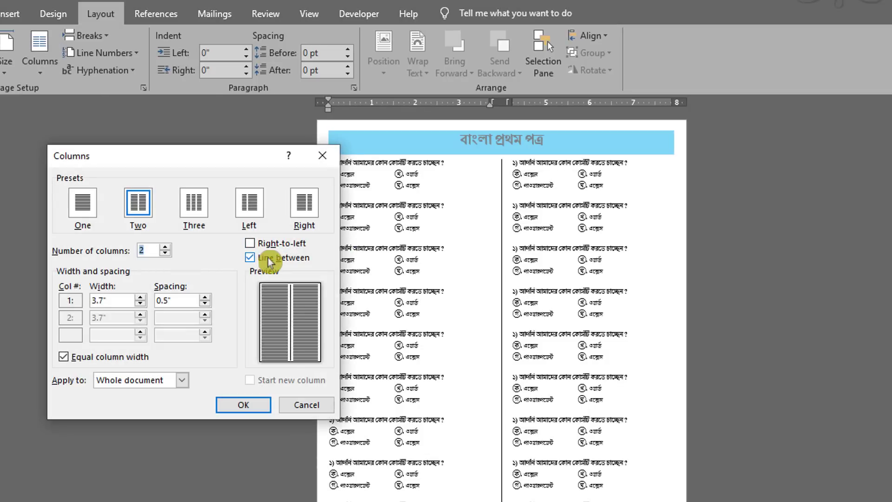
click(237, 400)
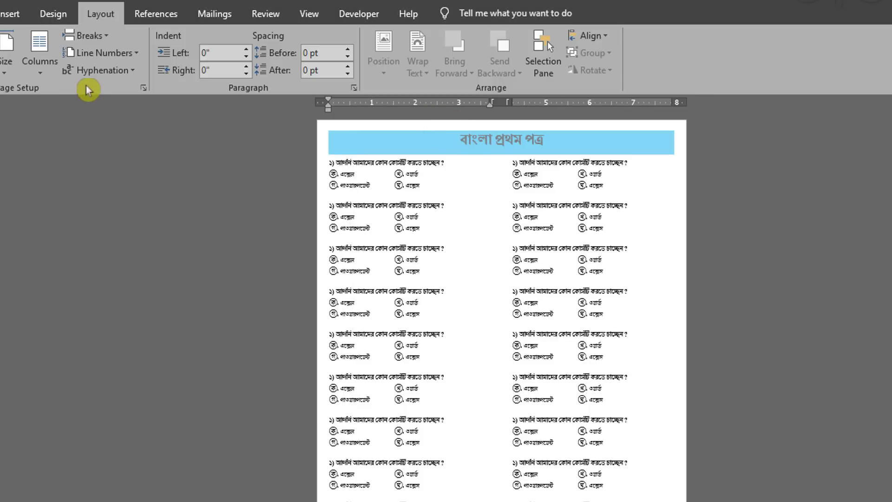
Turn the dividing line between the two columns back on for the whole document
click(47, 74)
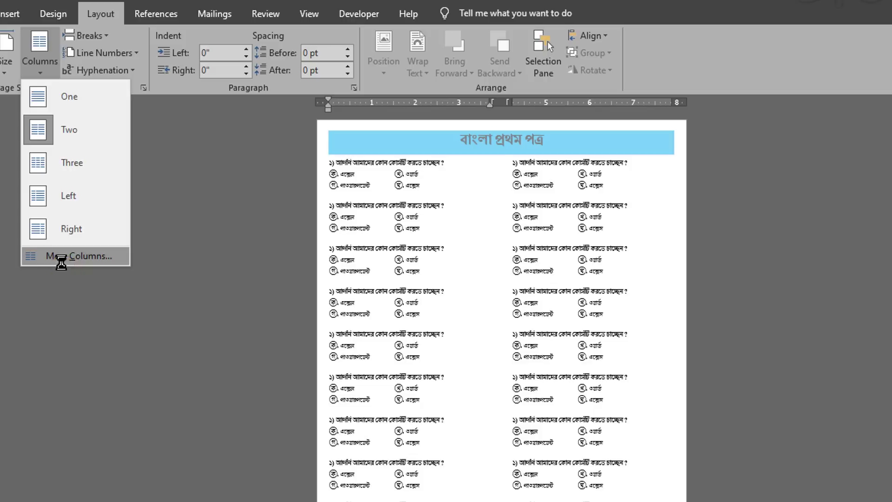
click(59, 261)
click(261, 257)
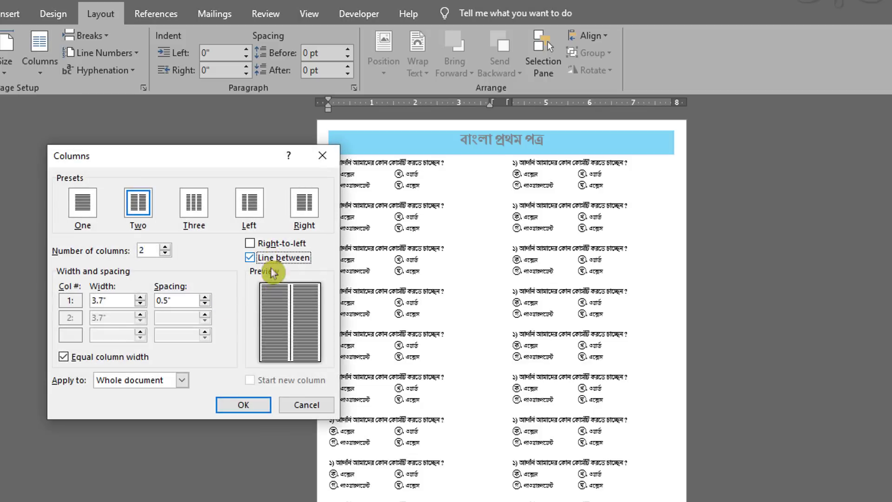
click(244, 405)
click(570, 372)
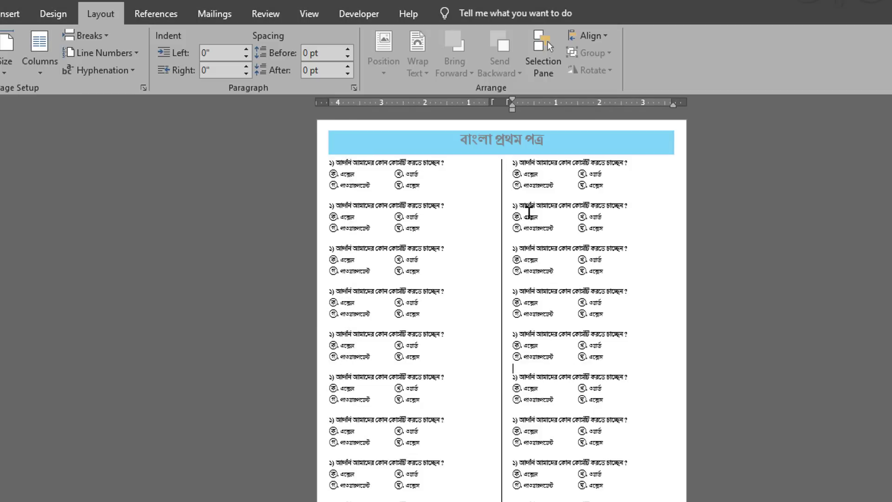
Indent the questions in the second column by 0.5" on the left, away from the dividing line
drag(513, 162, 587, 485)
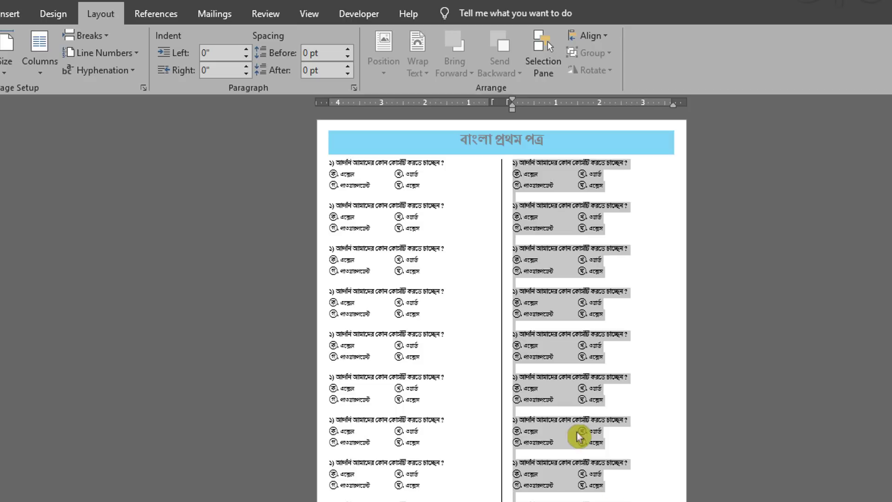
key(ctrl+m)
Check which font is applied to a circled option letter ক in the second column
click(524, 435)
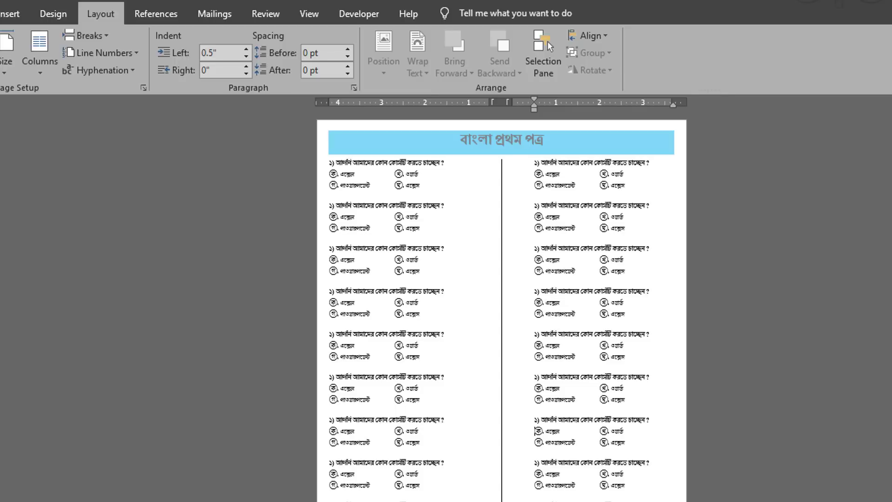
scroll(547, 41, up, 3)
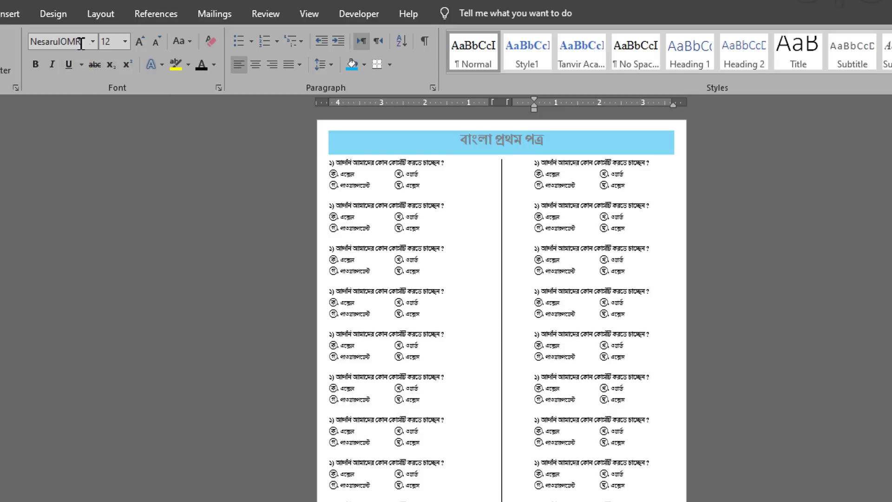
click(49, 42)
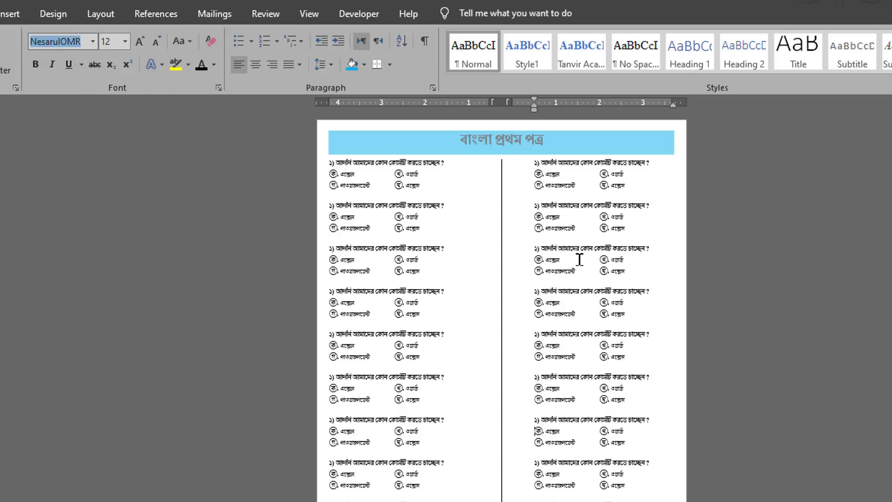